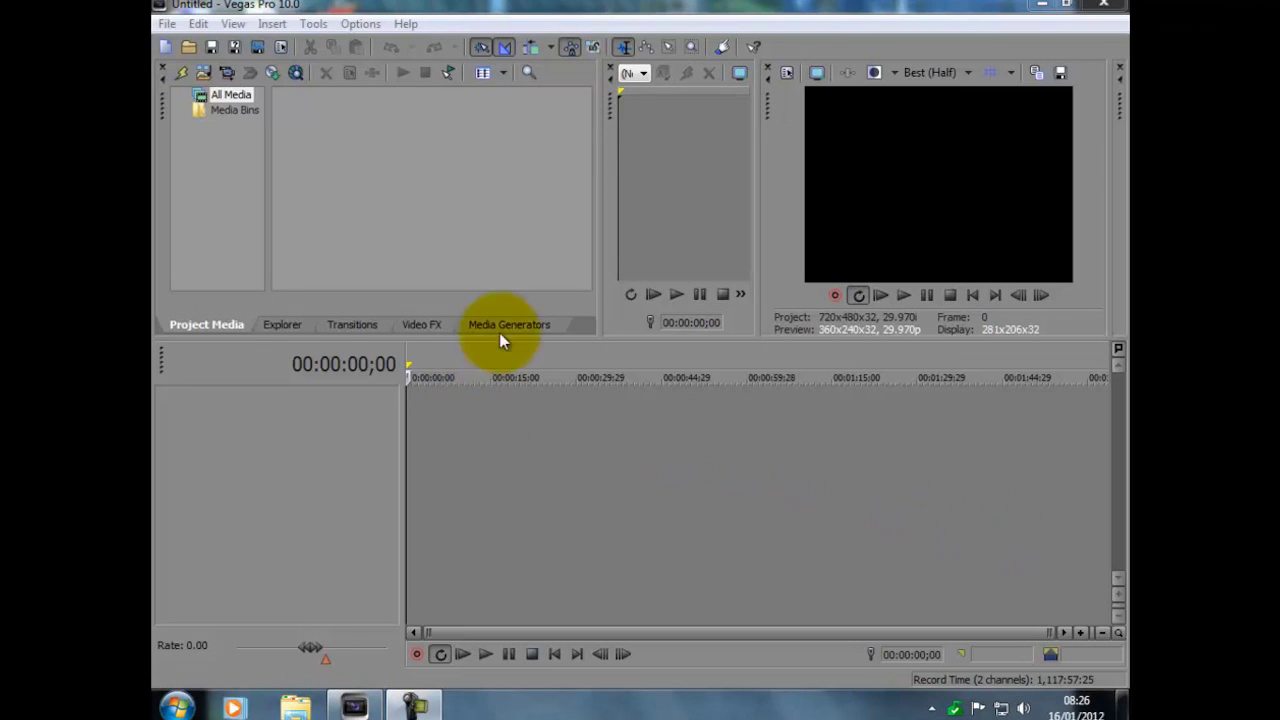
Import 301211-1254.avi, drag it onto the timeline as video and audio, and start playback.
left_click(167, 23)
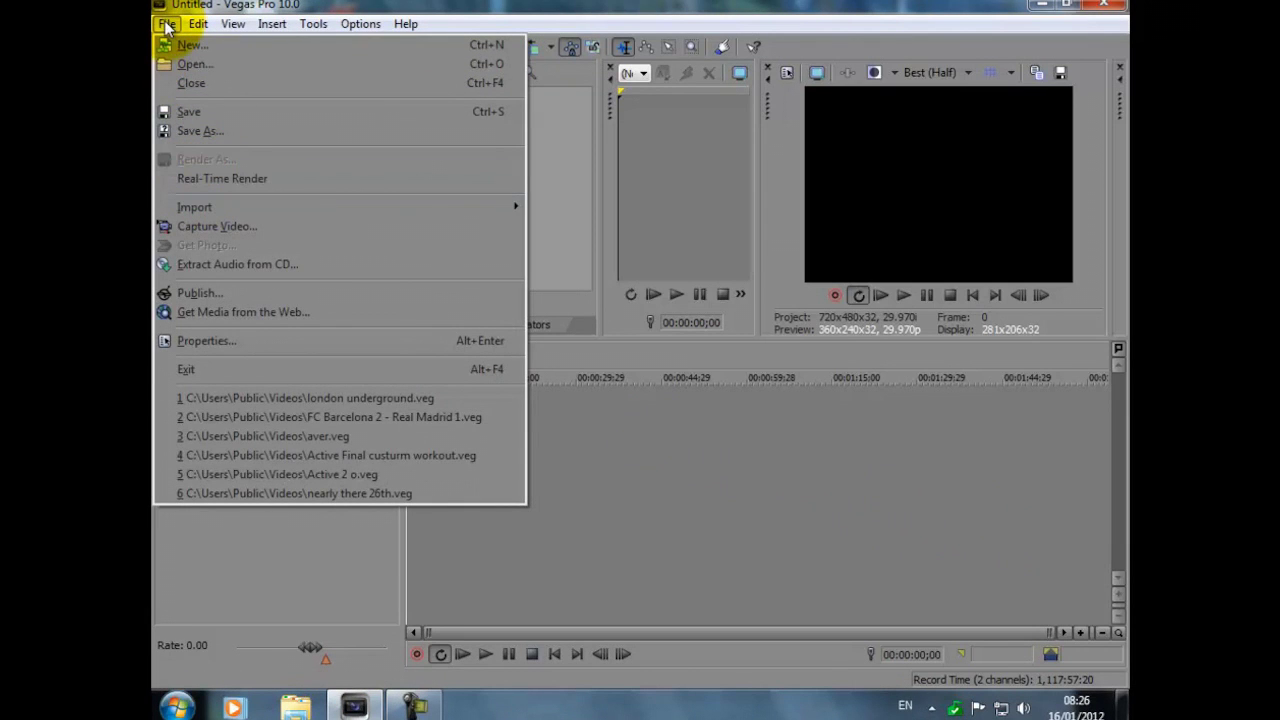
mouse_move(357, 216)
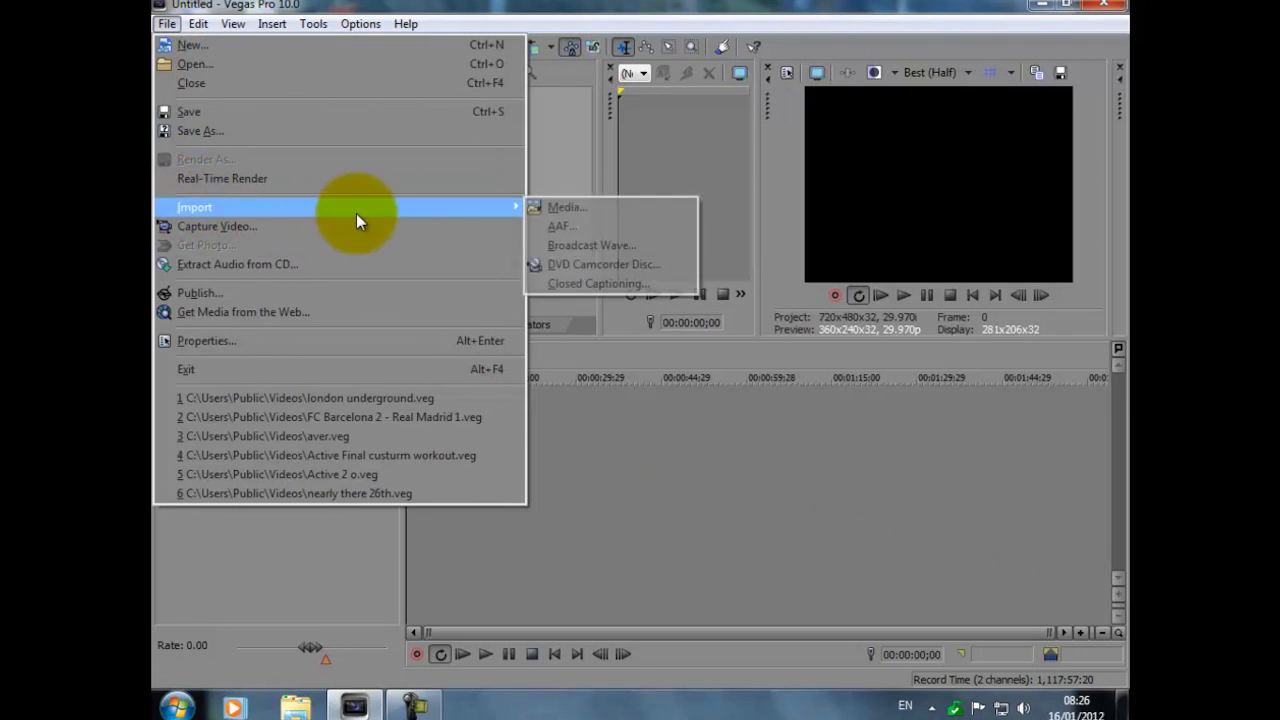
left_click(577, 207)
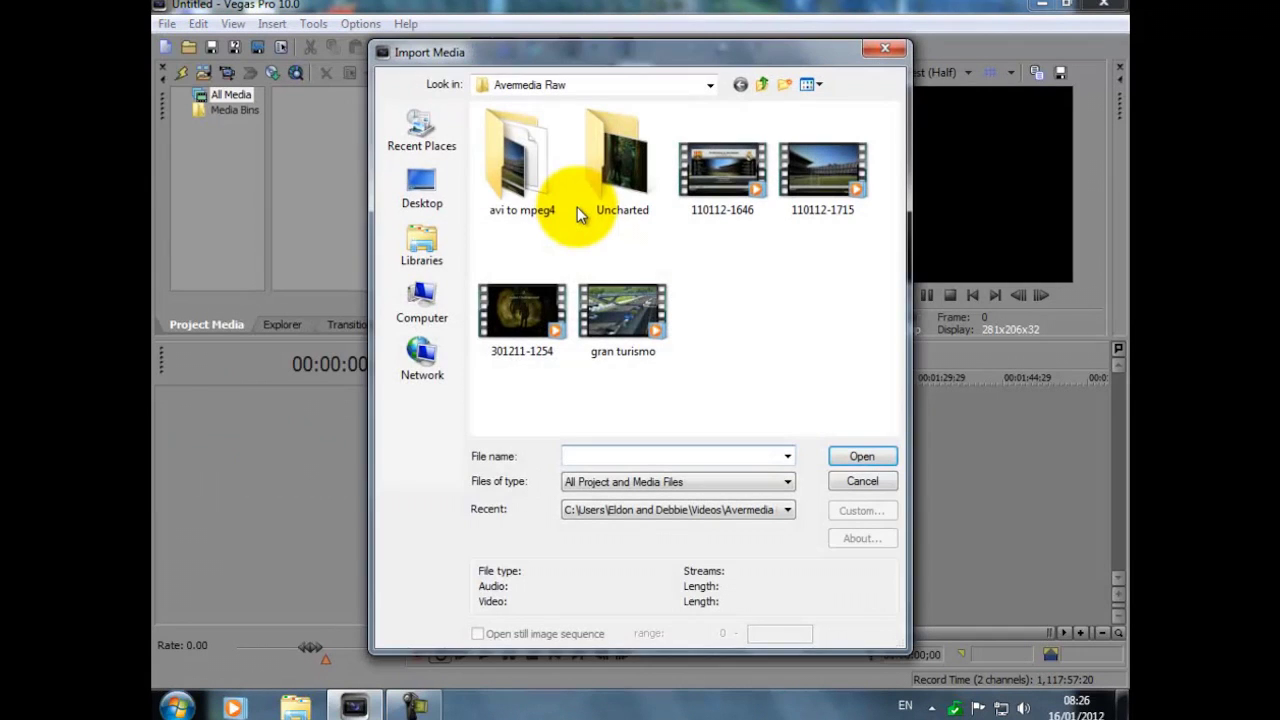
double_click(516, 312)
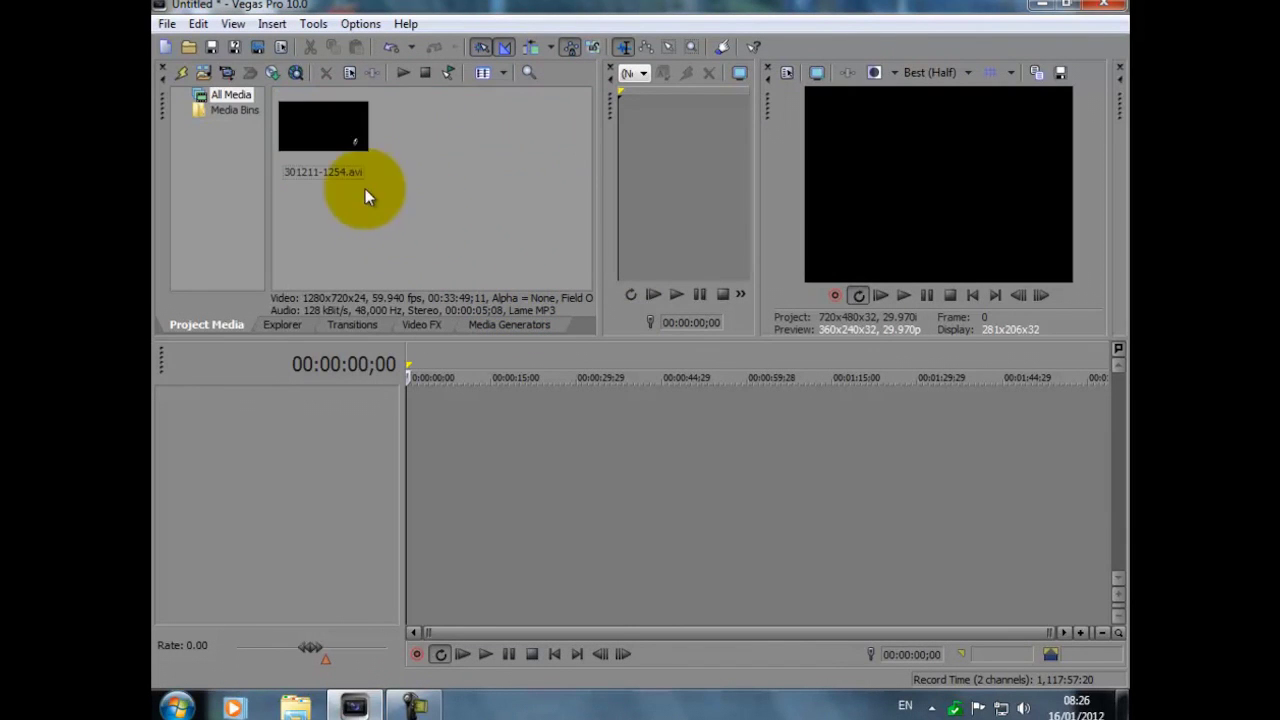
left_click_drag(336, 141, 414, 423)
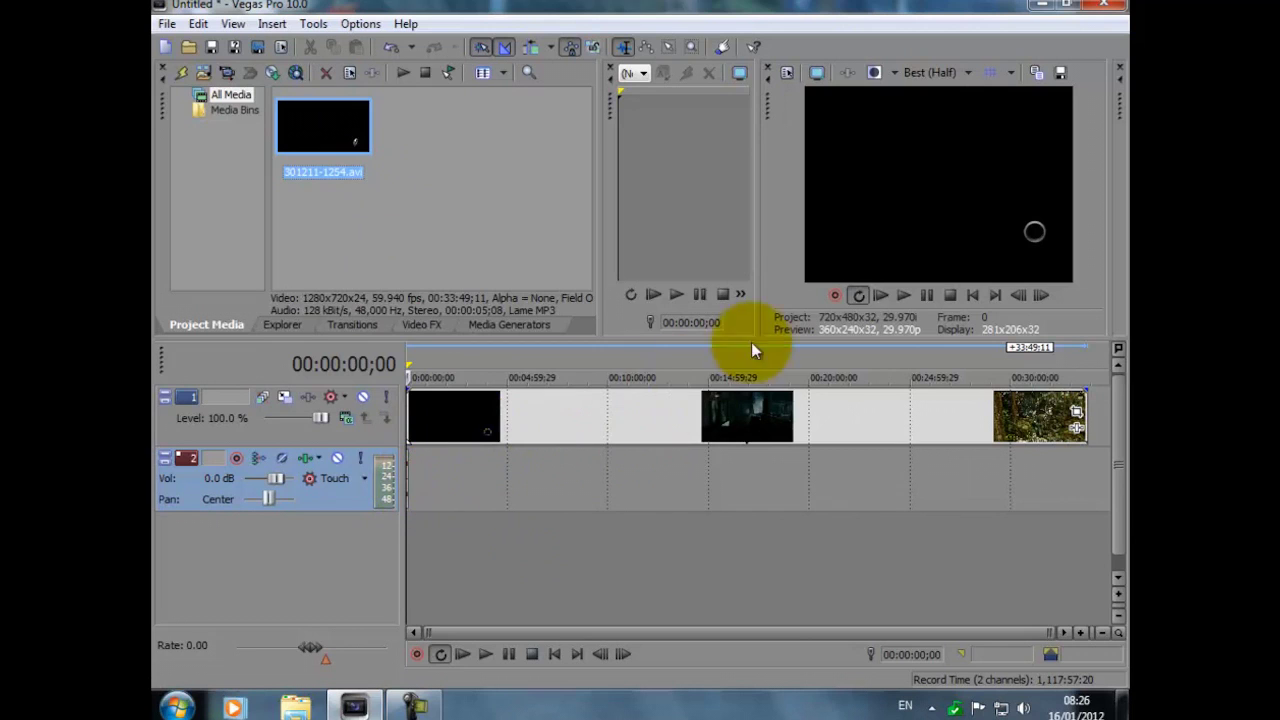
left_click(904, 295)
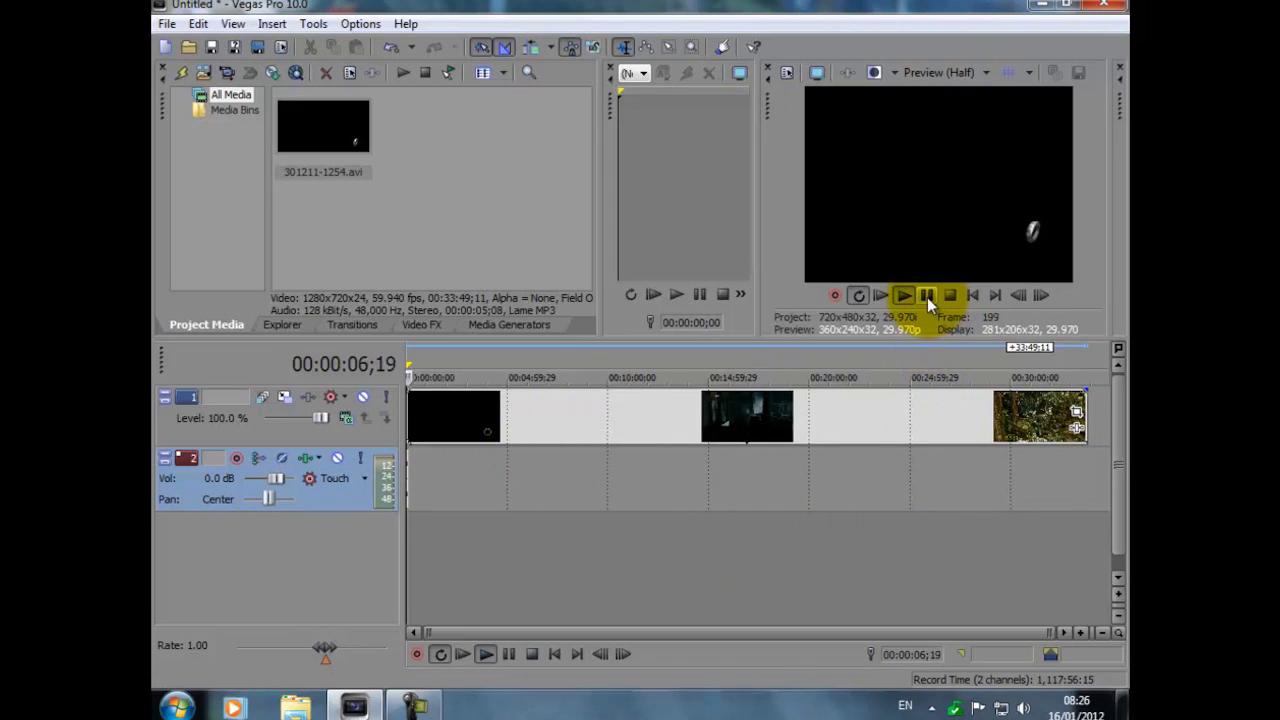
Stop the preview, then play the clip from about 3:44 and pause at 4:02.
left_click(901, 300)
left_click(483, 425)
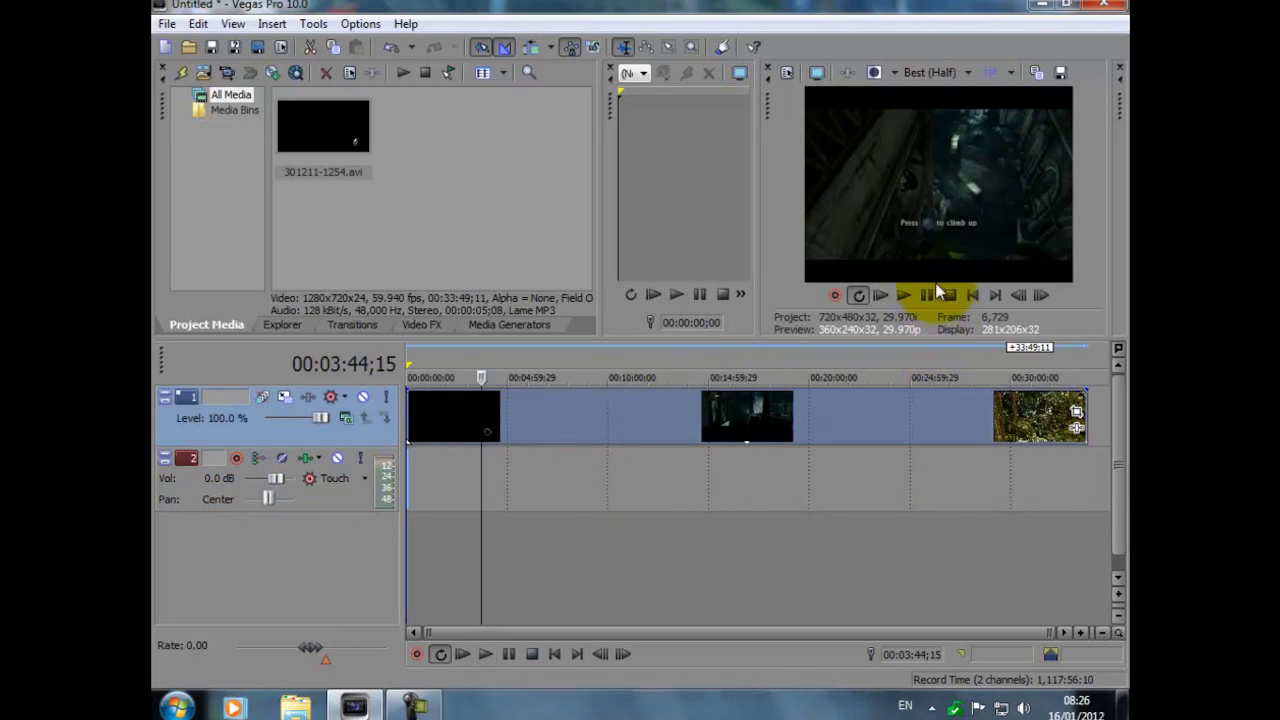
left_click(900, 296)
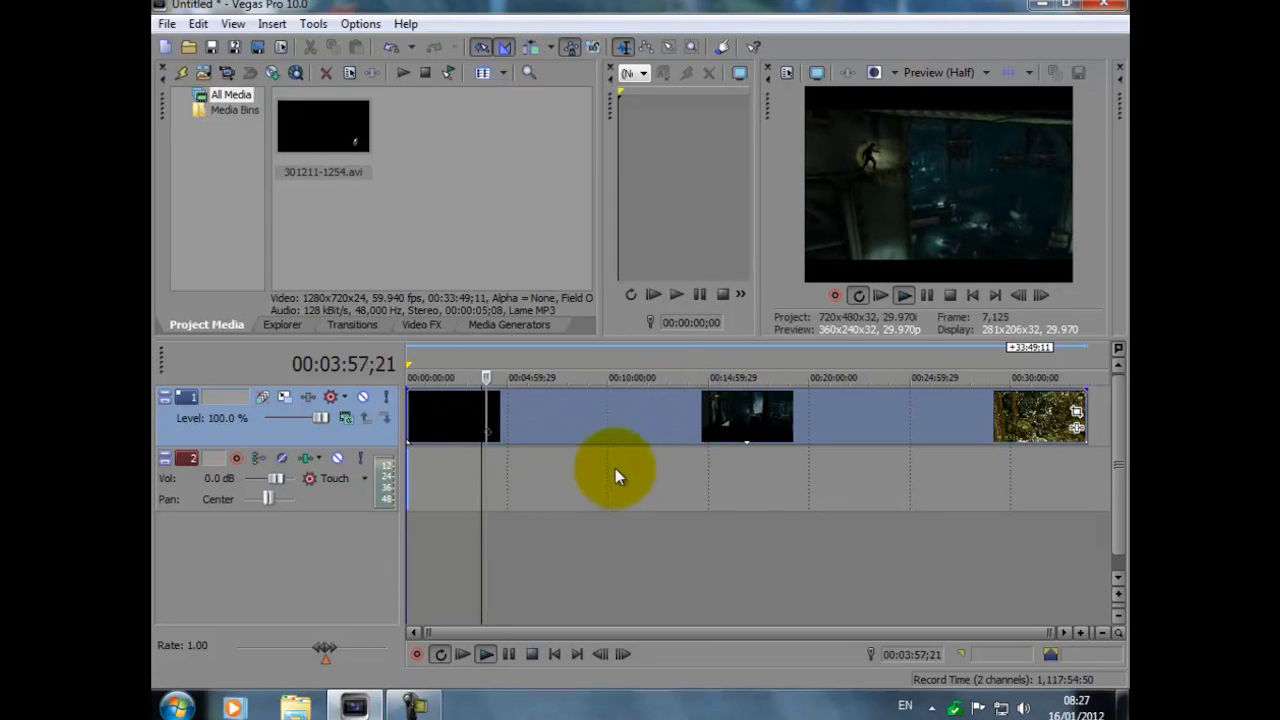
left_click(928, 295)
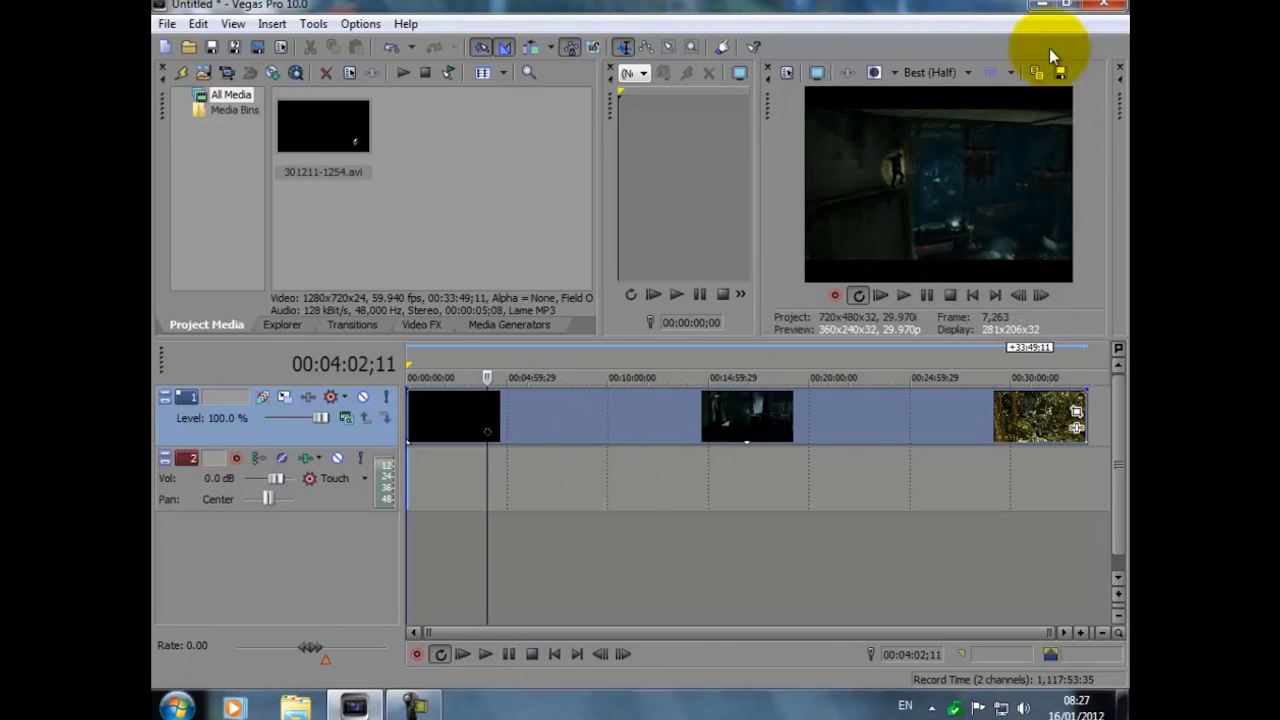
Minimise Vegas and launch the Game Capture HD MP4 Builder from the desktop icon.
left_click(1042, 10)
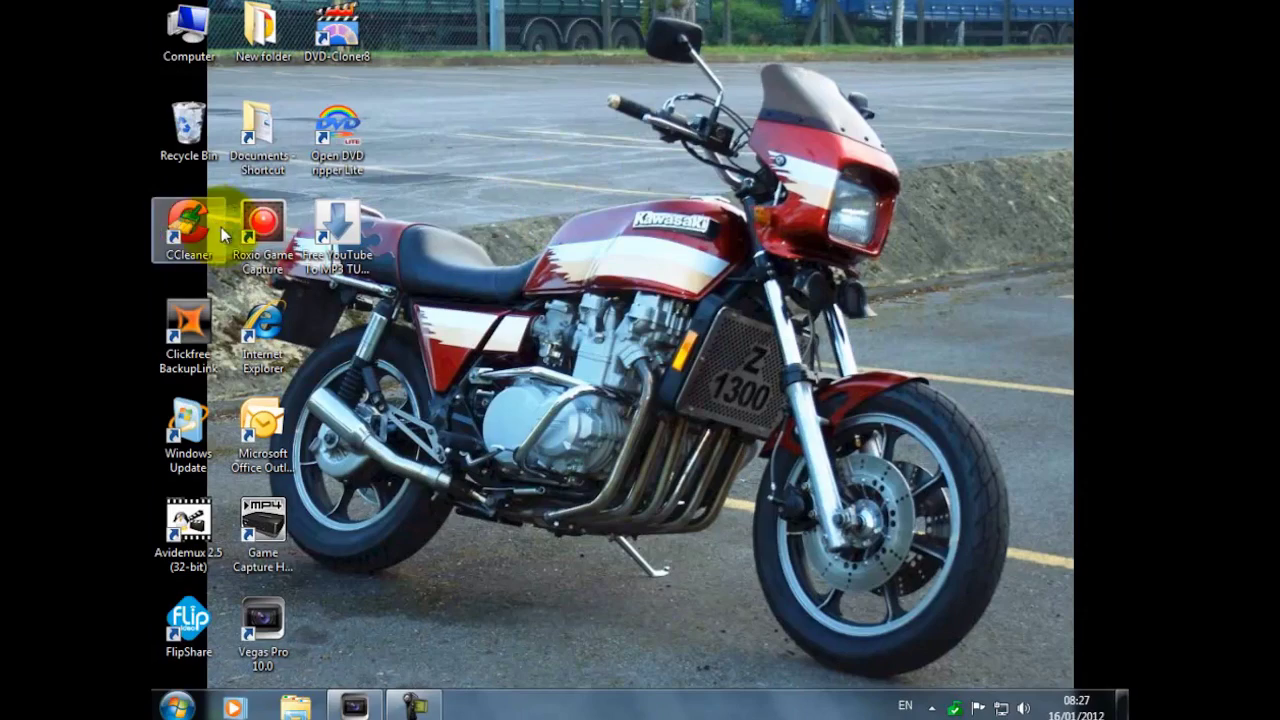
double_click(256, 145)
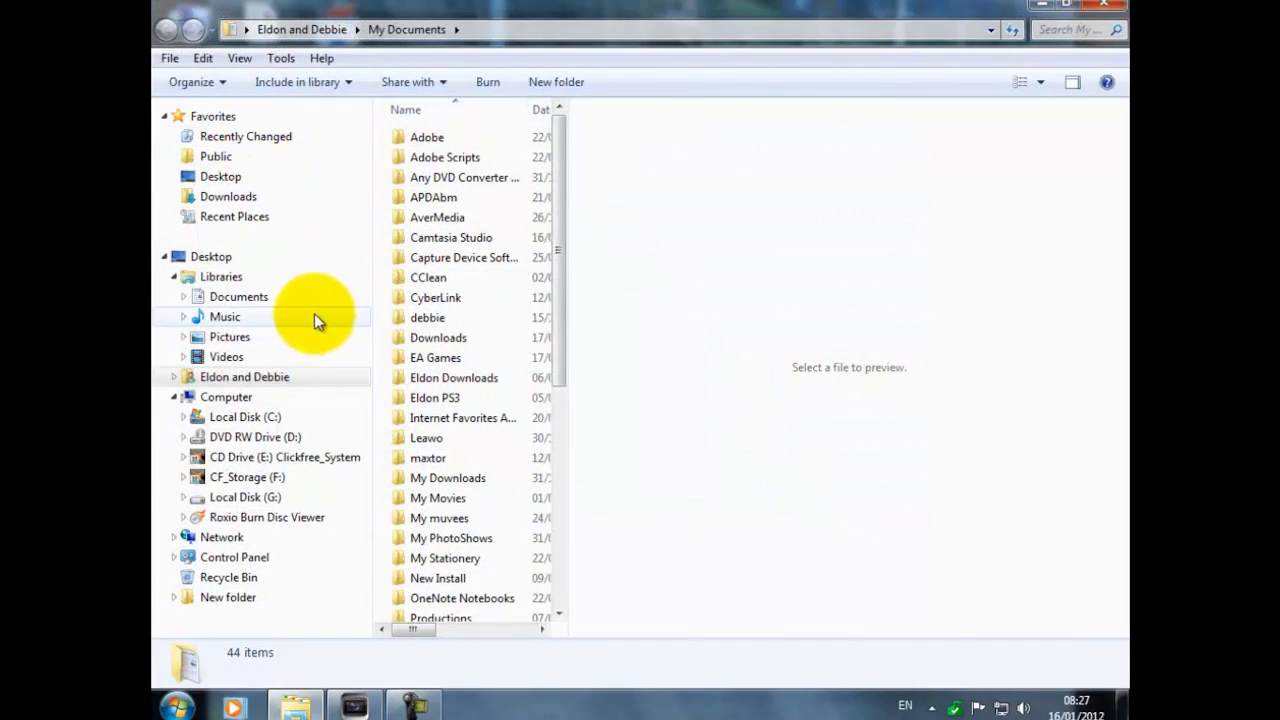
left_click(1100, 6)
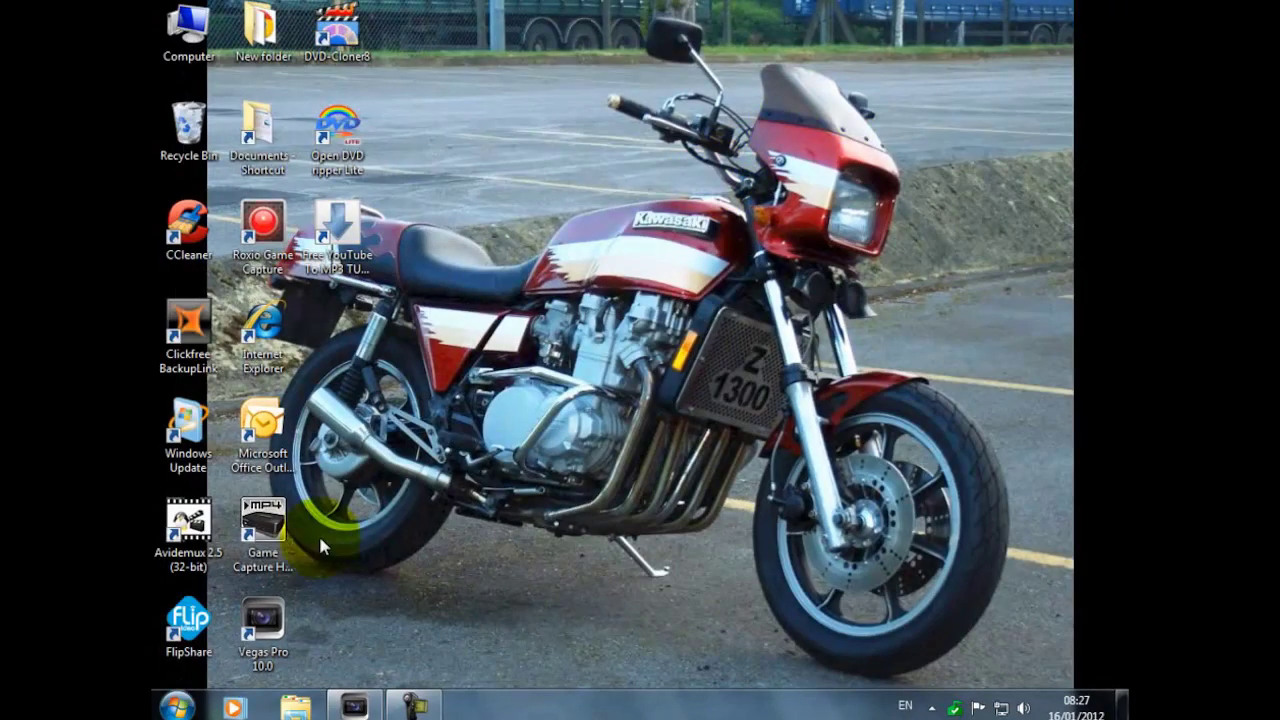
double_click(266, 536)
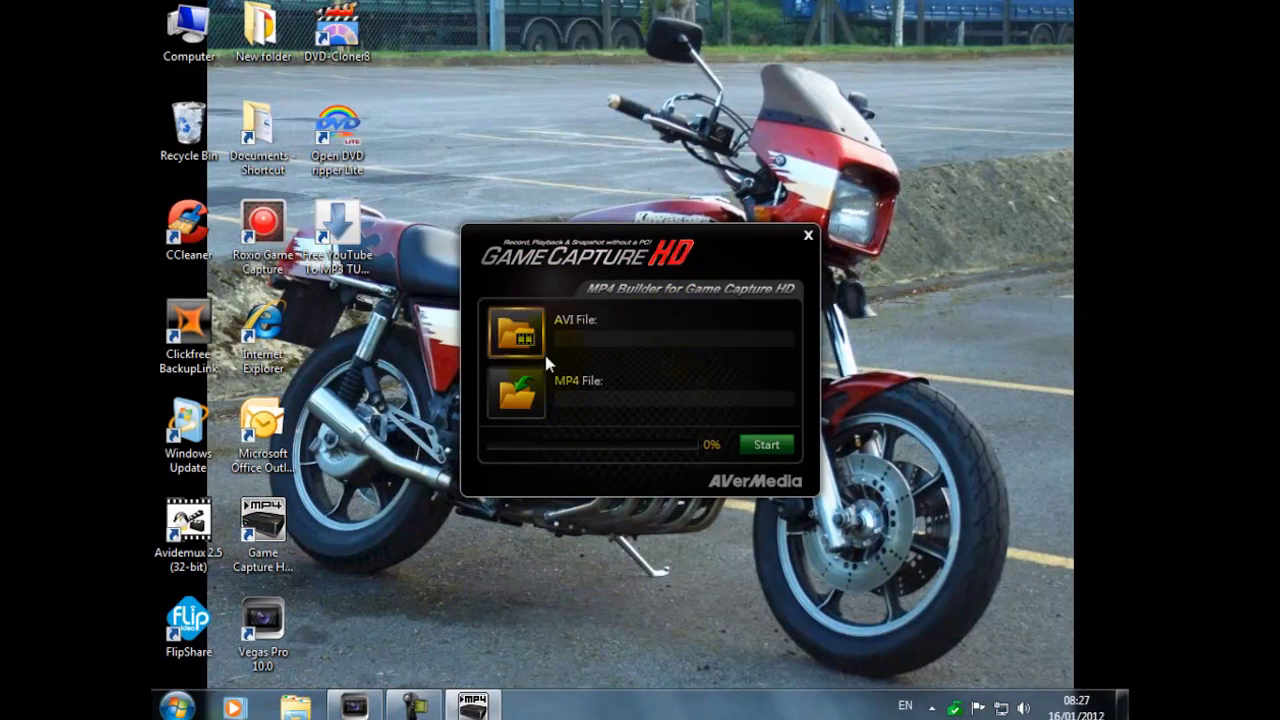
left_click(522, 336)
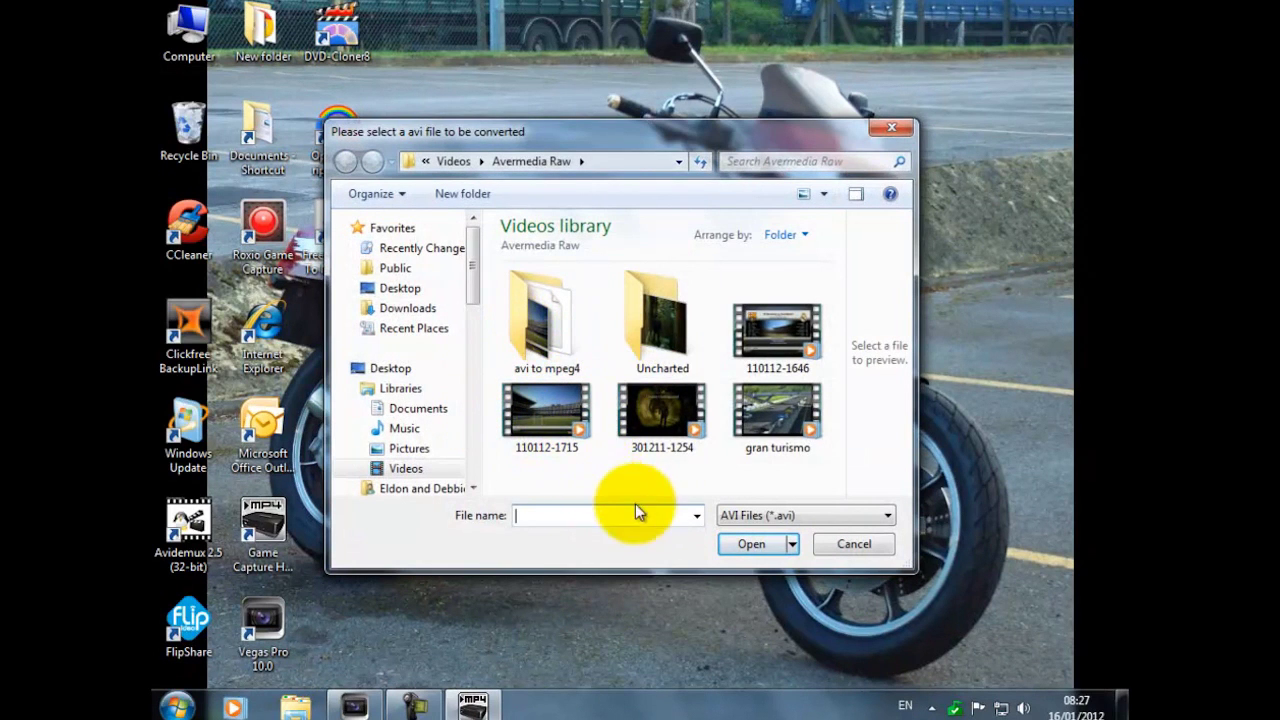
left_click(670, 432)
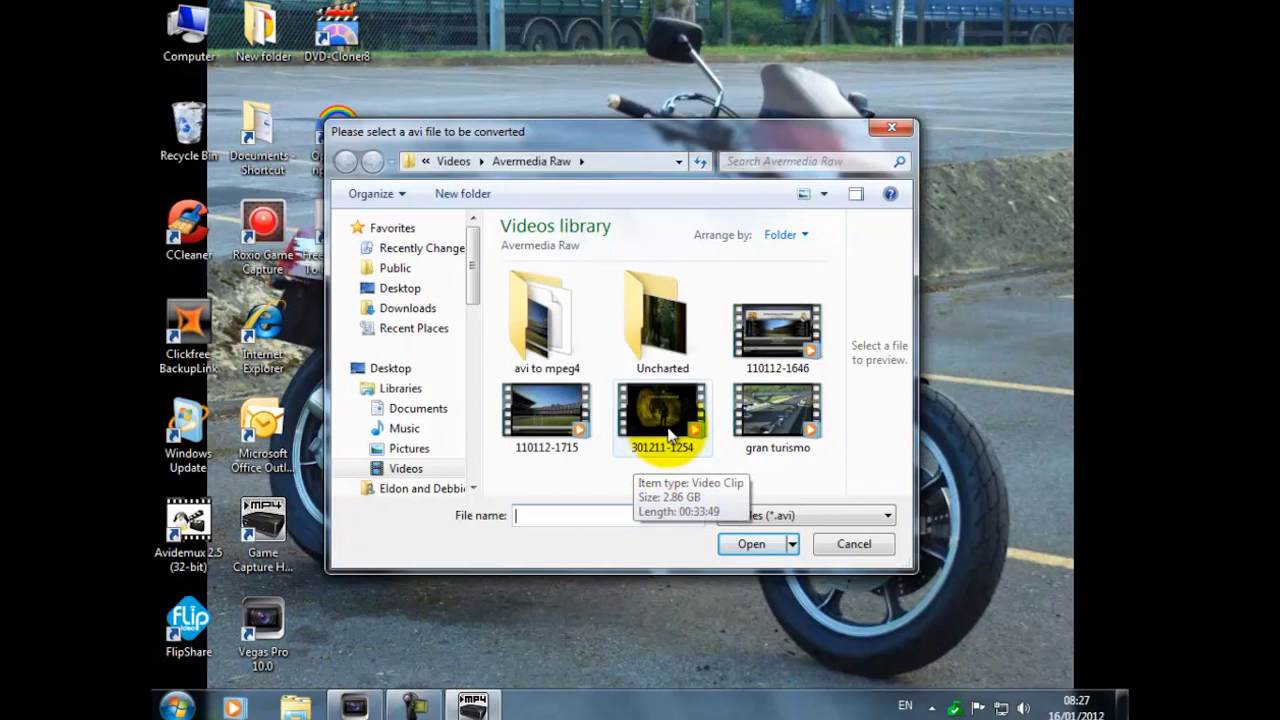
left_click(738, 544)
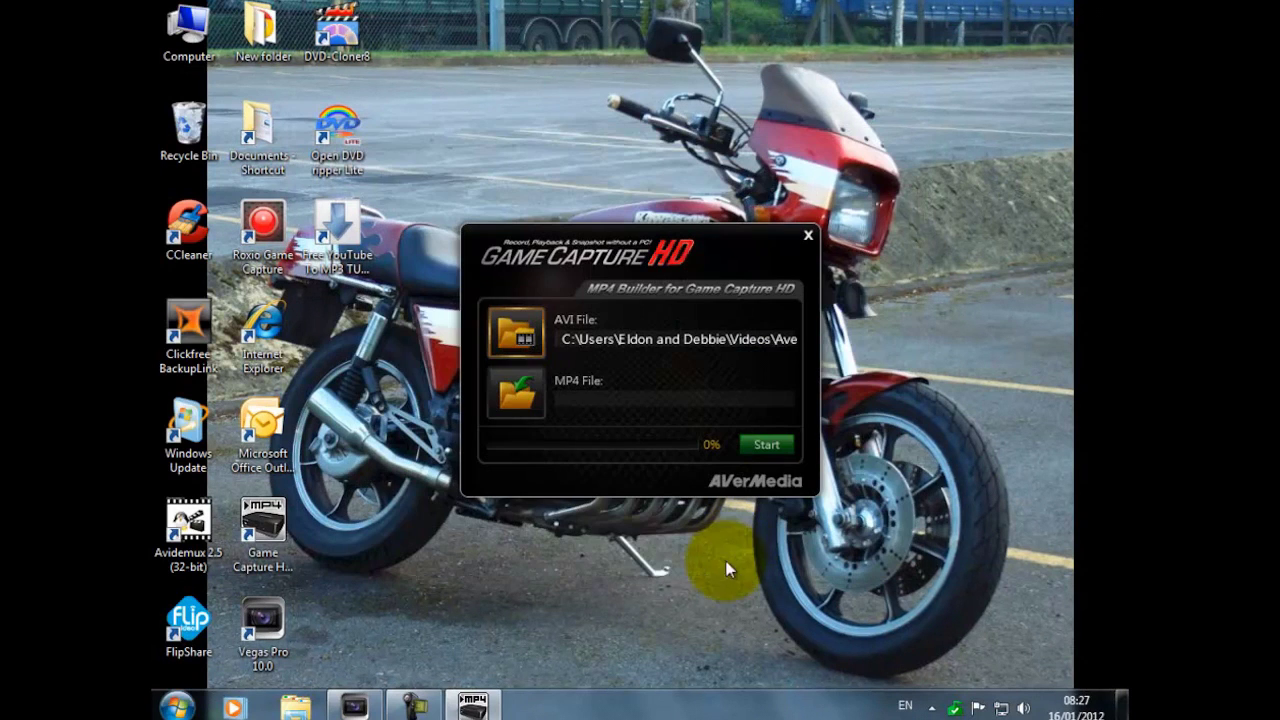
left_click(519, 396)
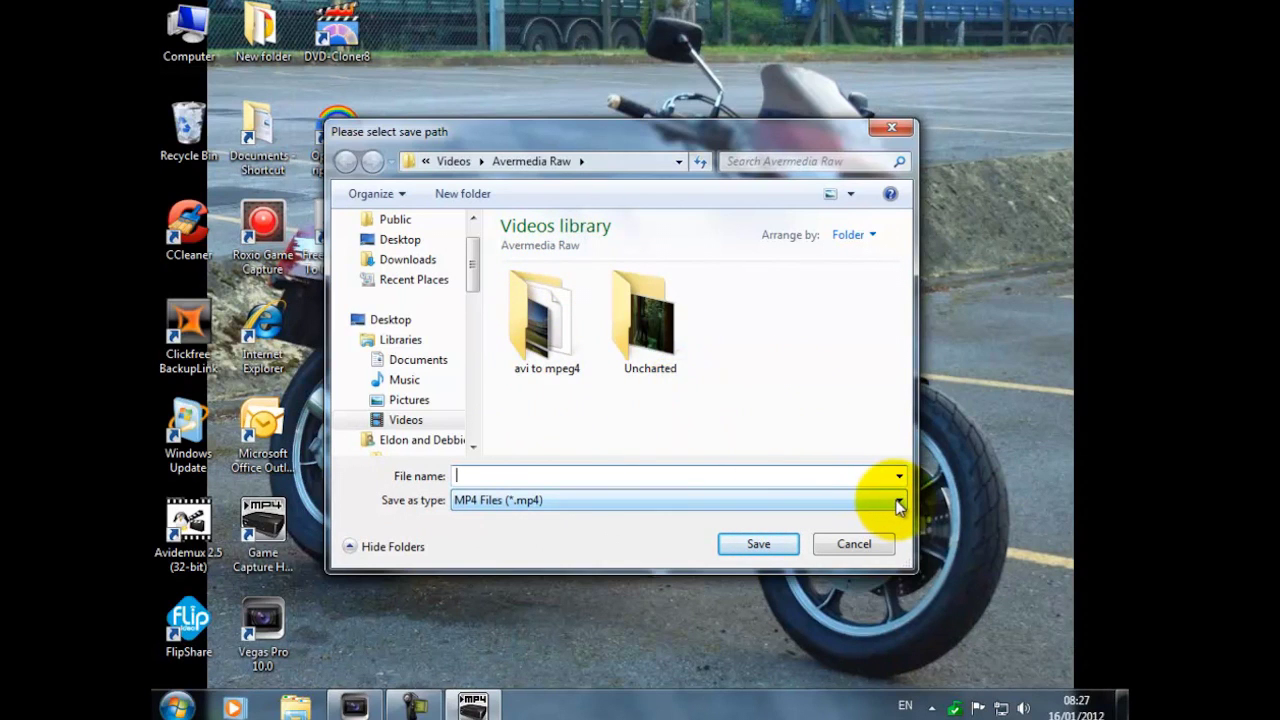
left_click(899, 502)
Save the MP4 output as London Underground.MP4, keeping MP4 as the file type.
left_click(899, 503)
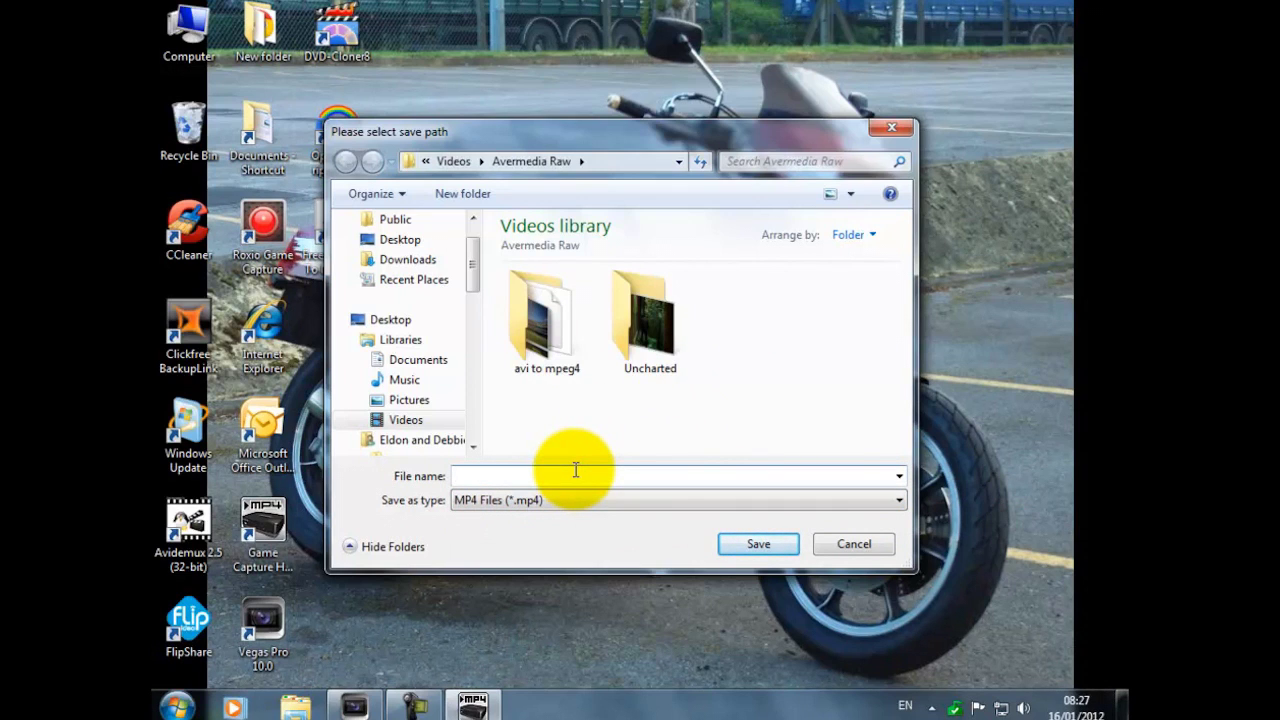
type("London ")
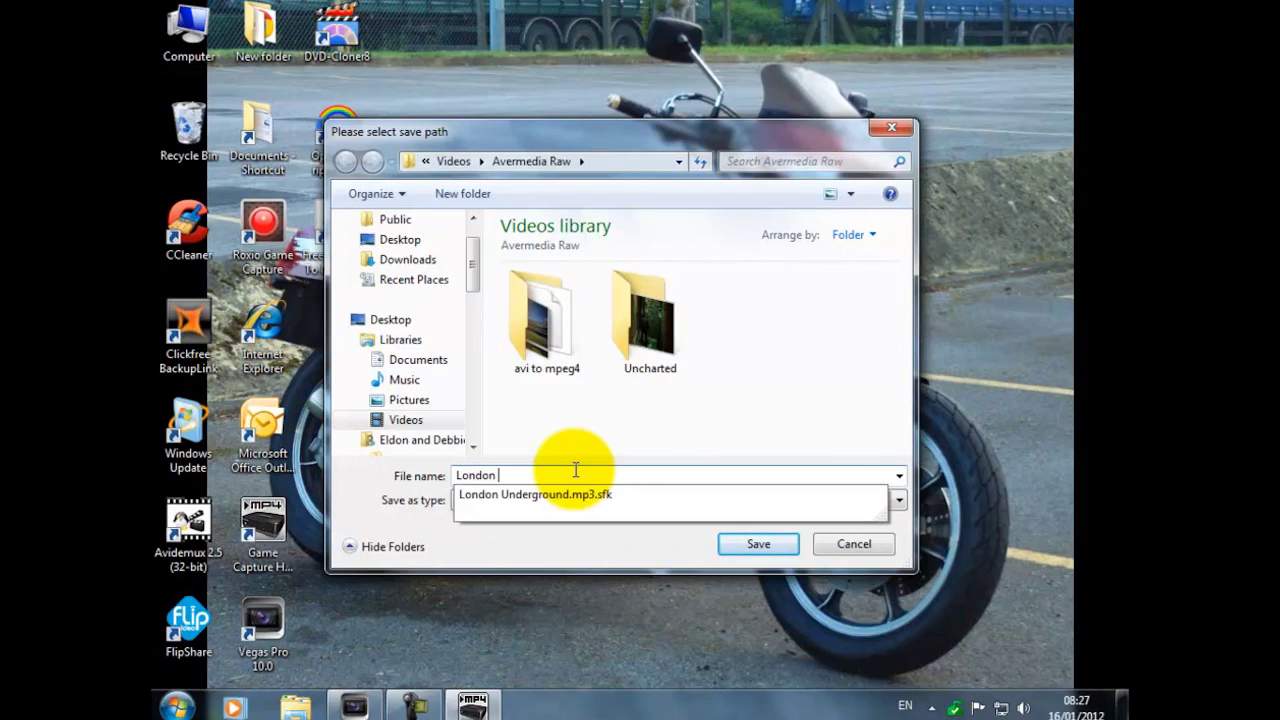
type("Underground")
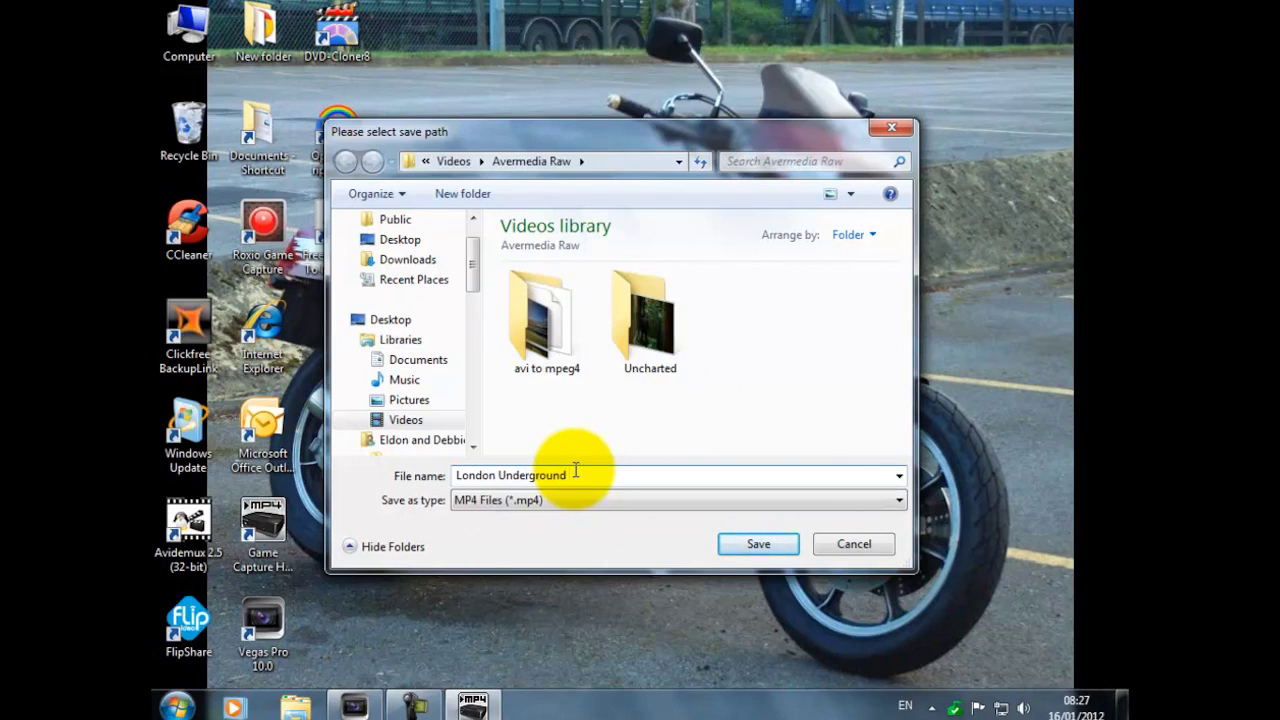
key("BackSpace")
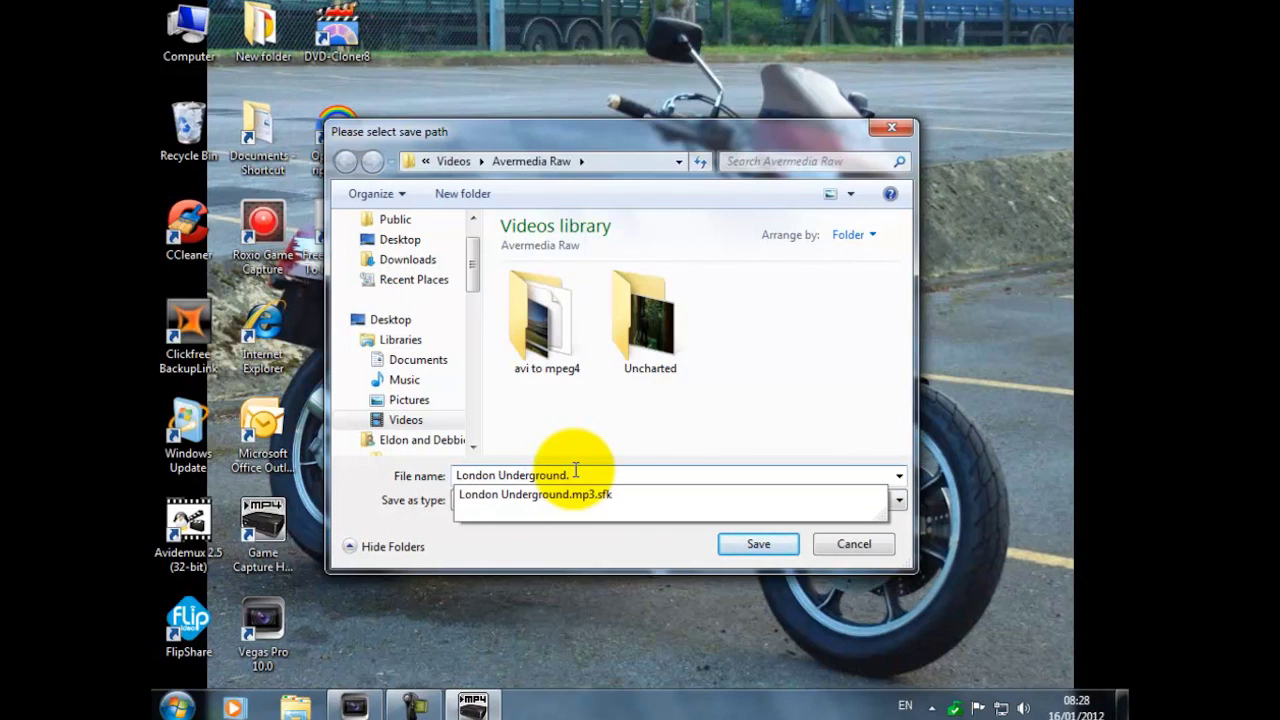
type(".MP4")
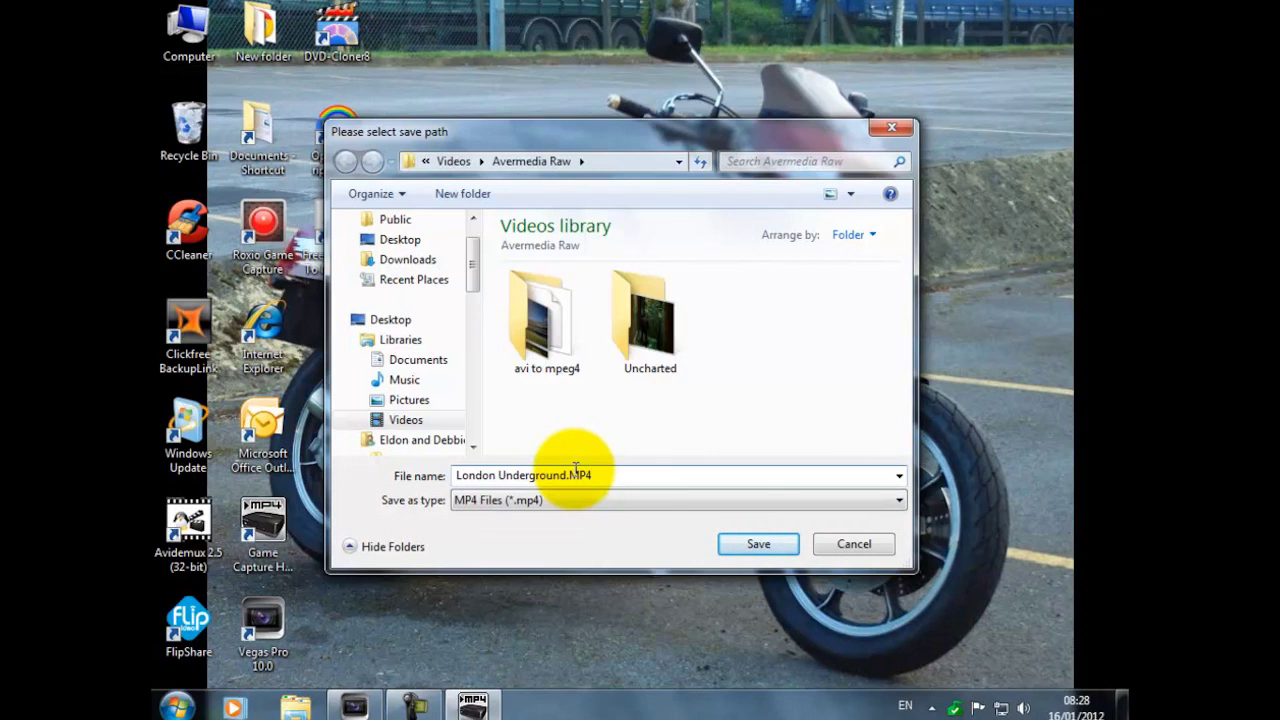
left_click(756, 546)
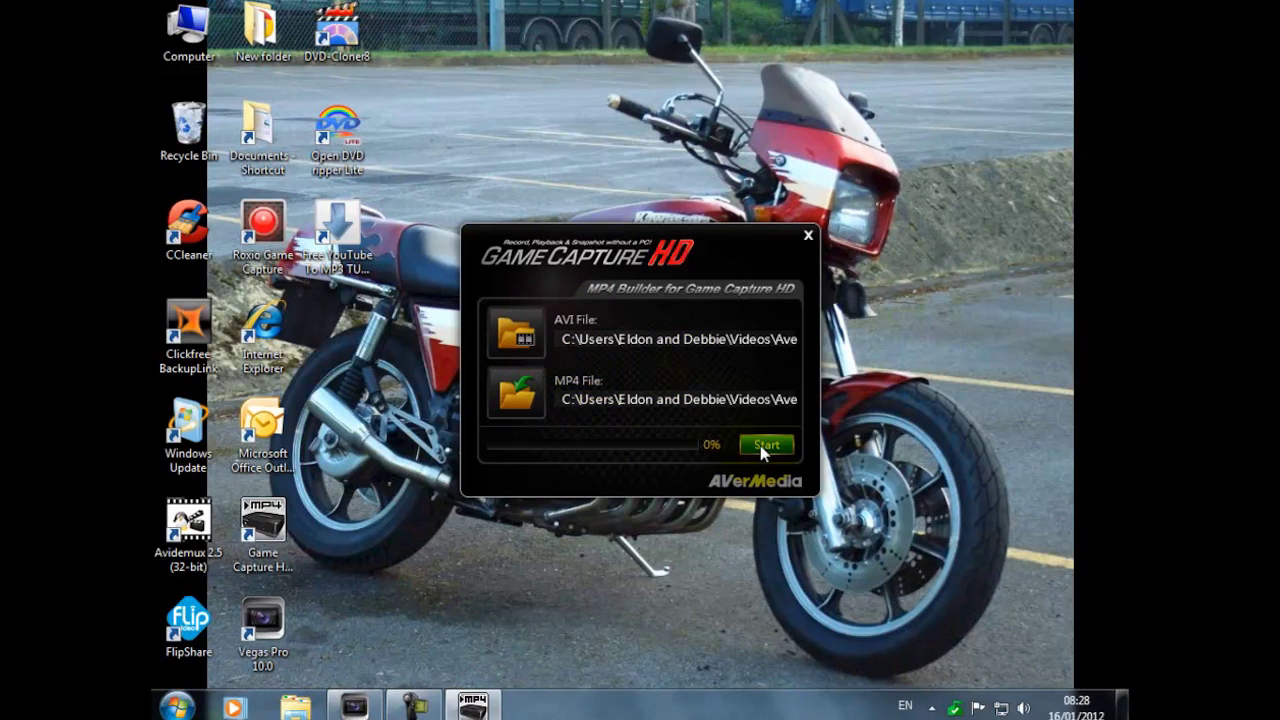
Convert the AVI to MP4, reselect London Underground as the output, and close the builder.
mouse_move(1078, 710)
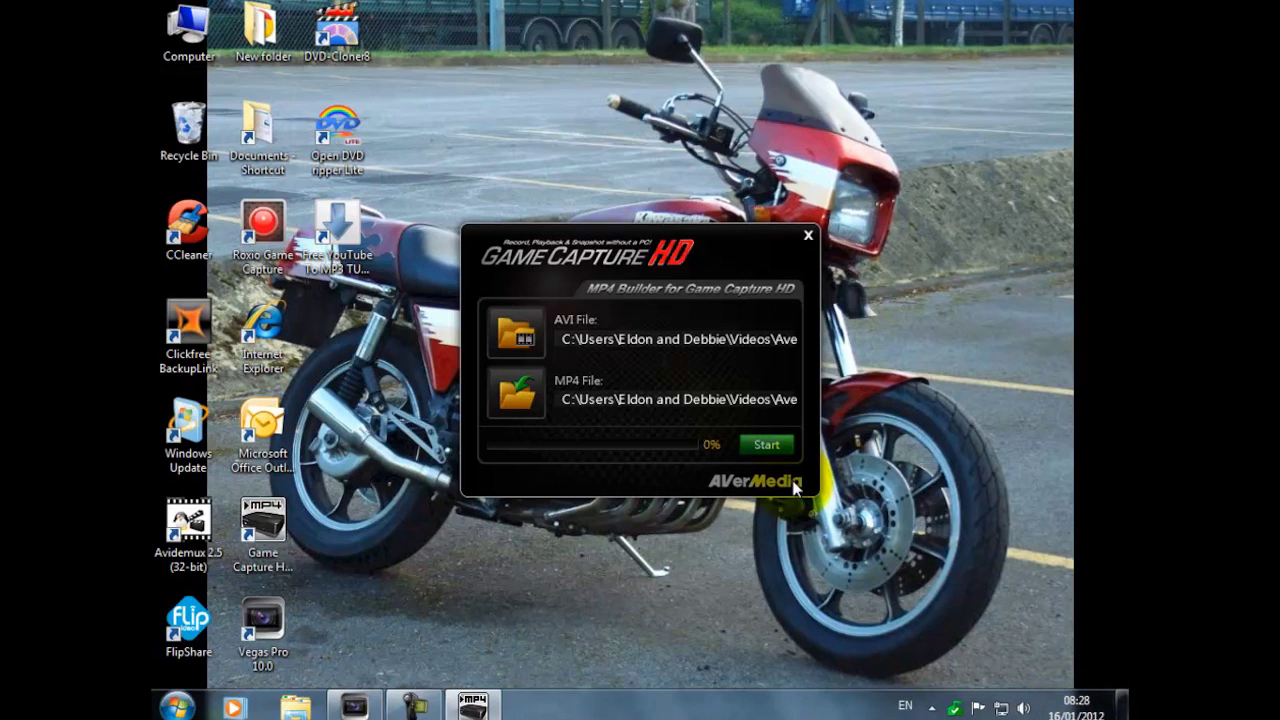
left_click(778, 450)
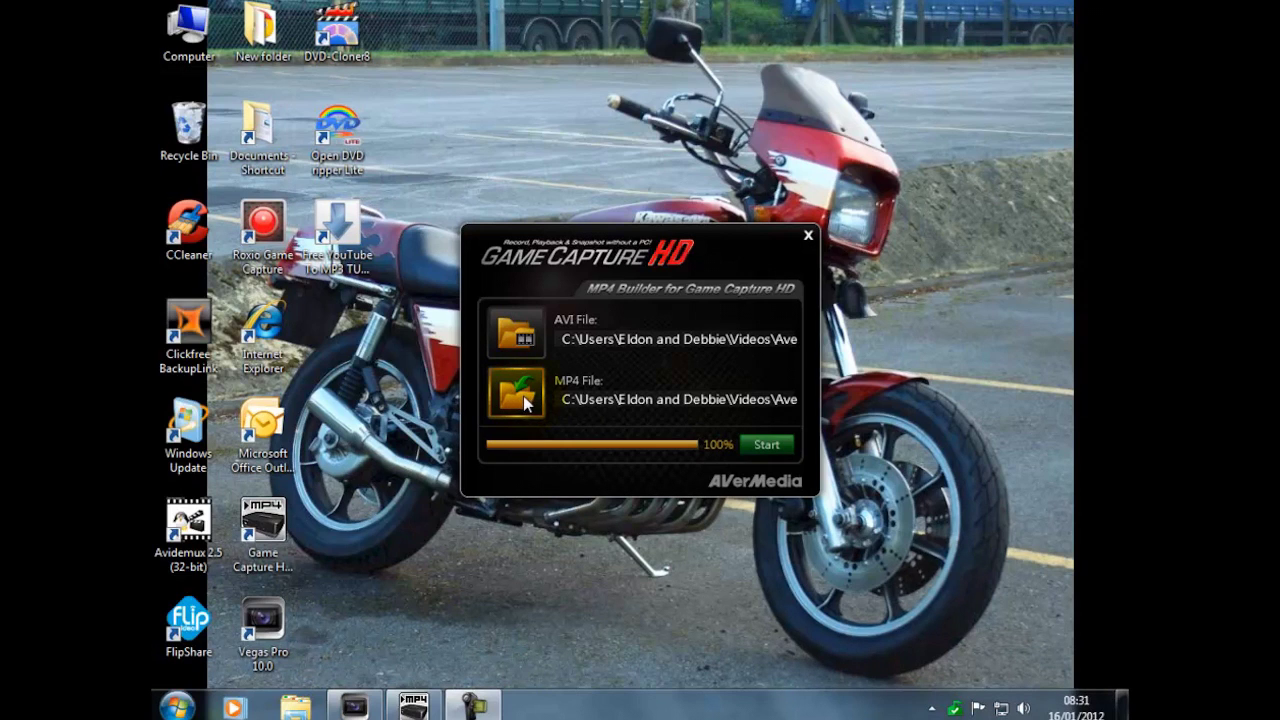
left_click(523, 396)
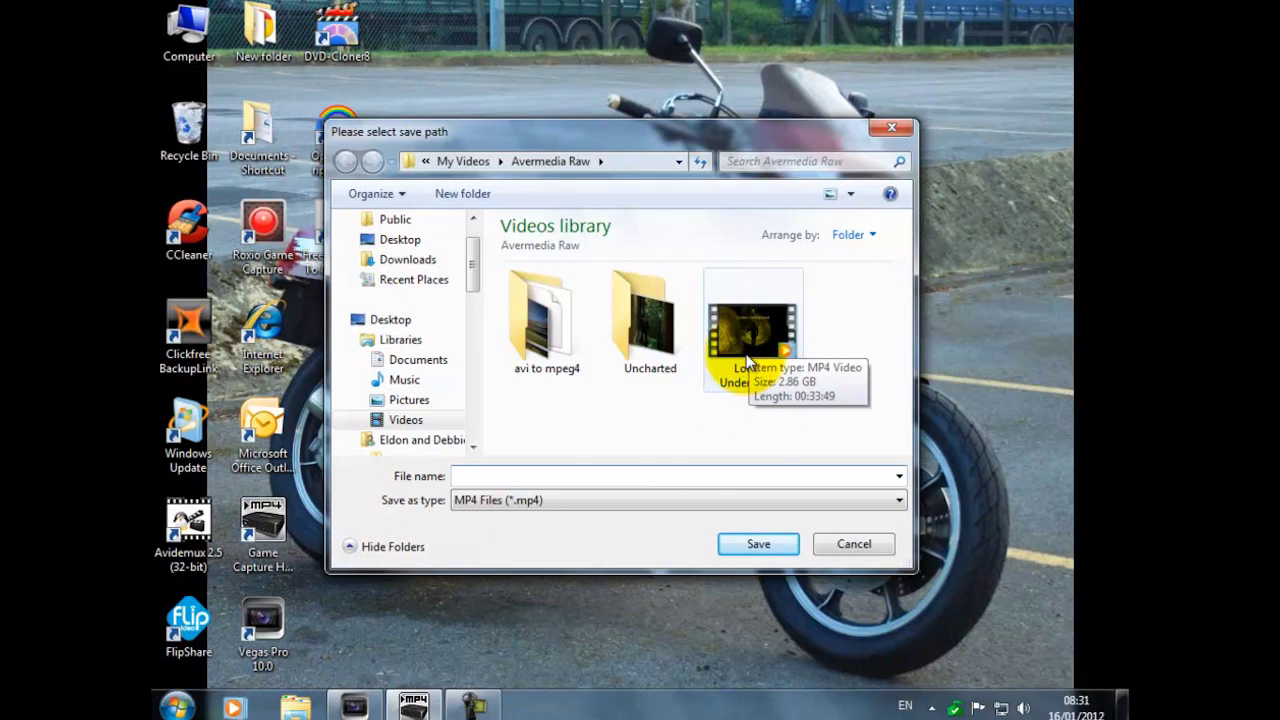
left_click(752, 345)
double_click(752, 345)
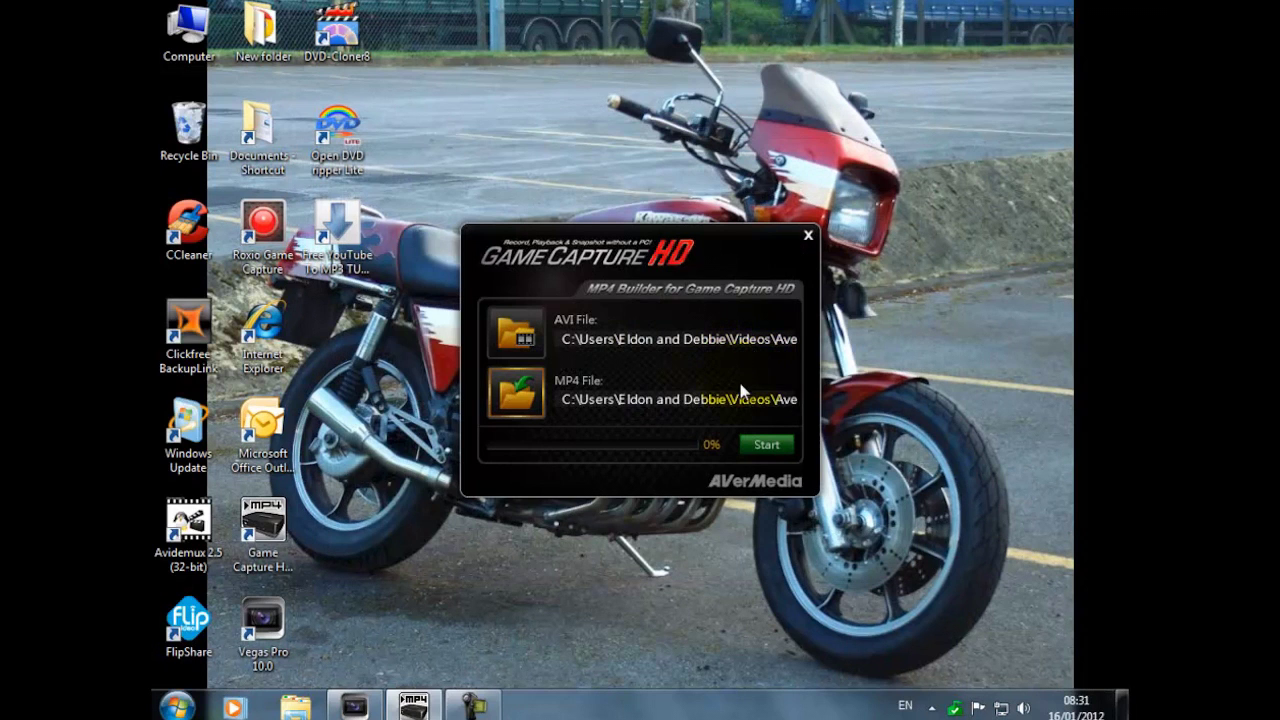
left_click(808, 236)
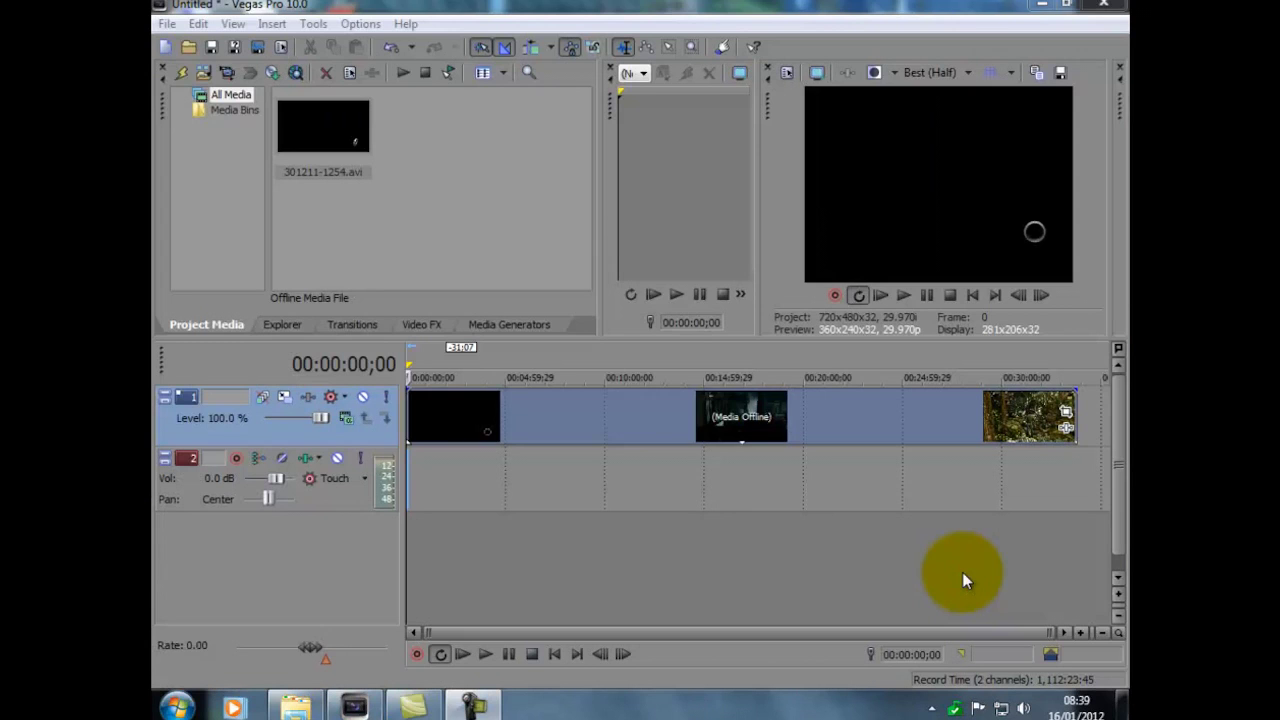
Remove the offline AVI from the project, import London Underground.MP4, and drag it onto the timeline.
right_click(296, 133)
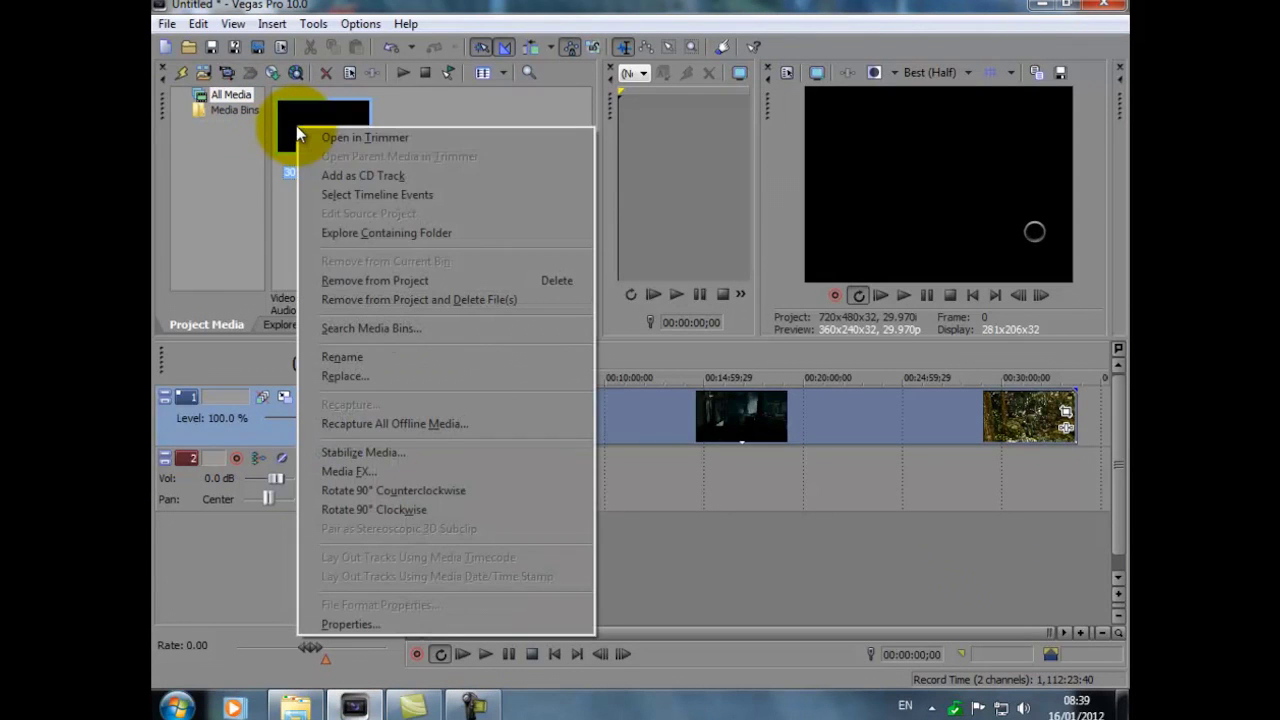
left_click(342, 281)
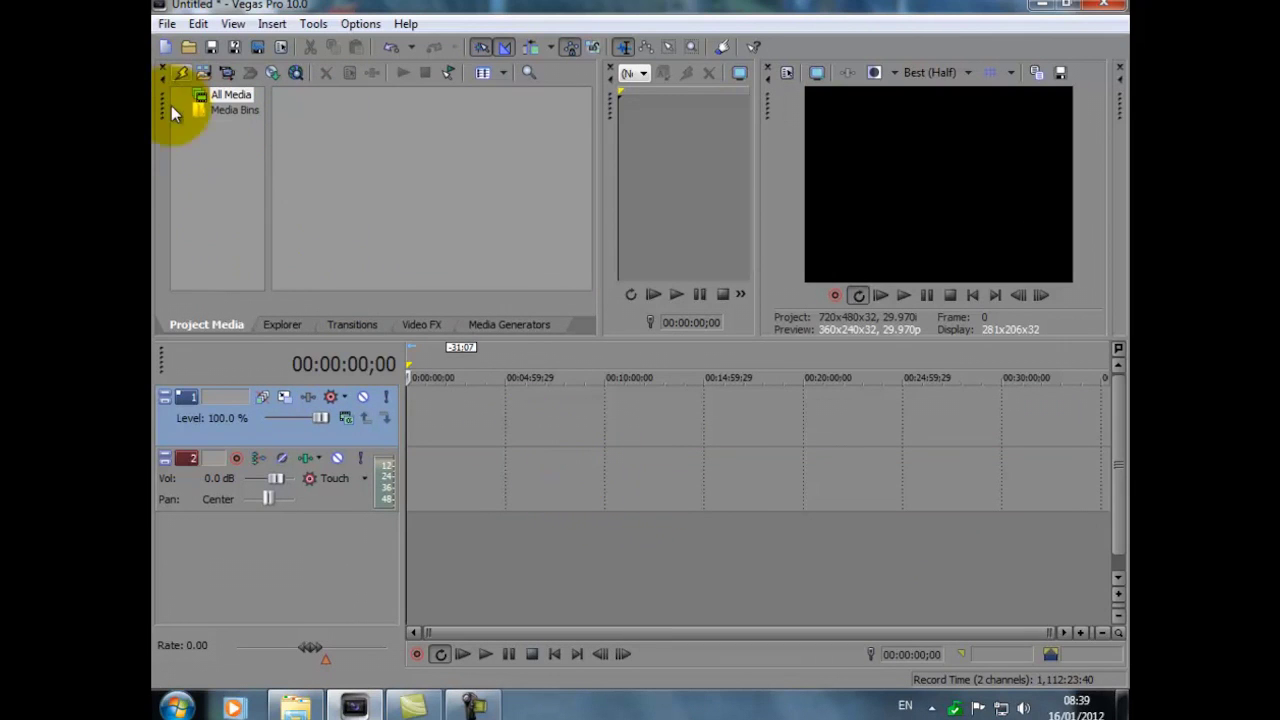
left_click(166, 24)
mouse_move(270, 206)
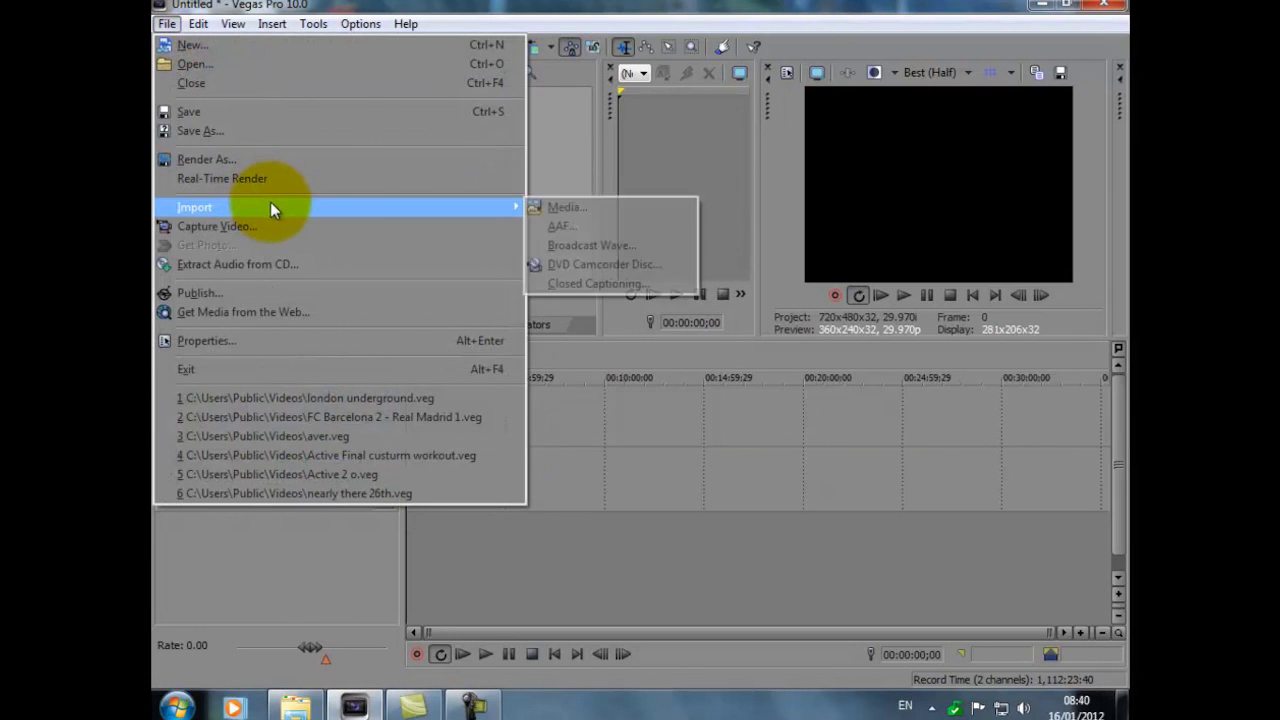
left_click(581, 211)
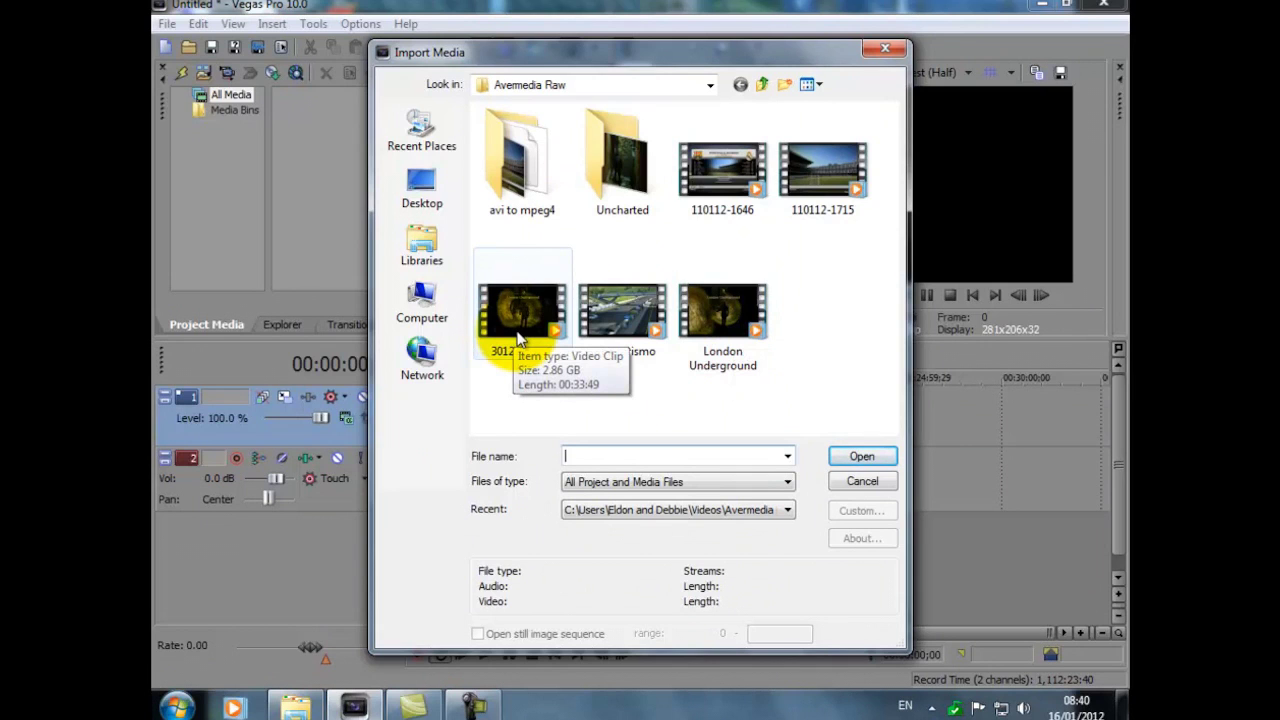
double_click(722, 318)
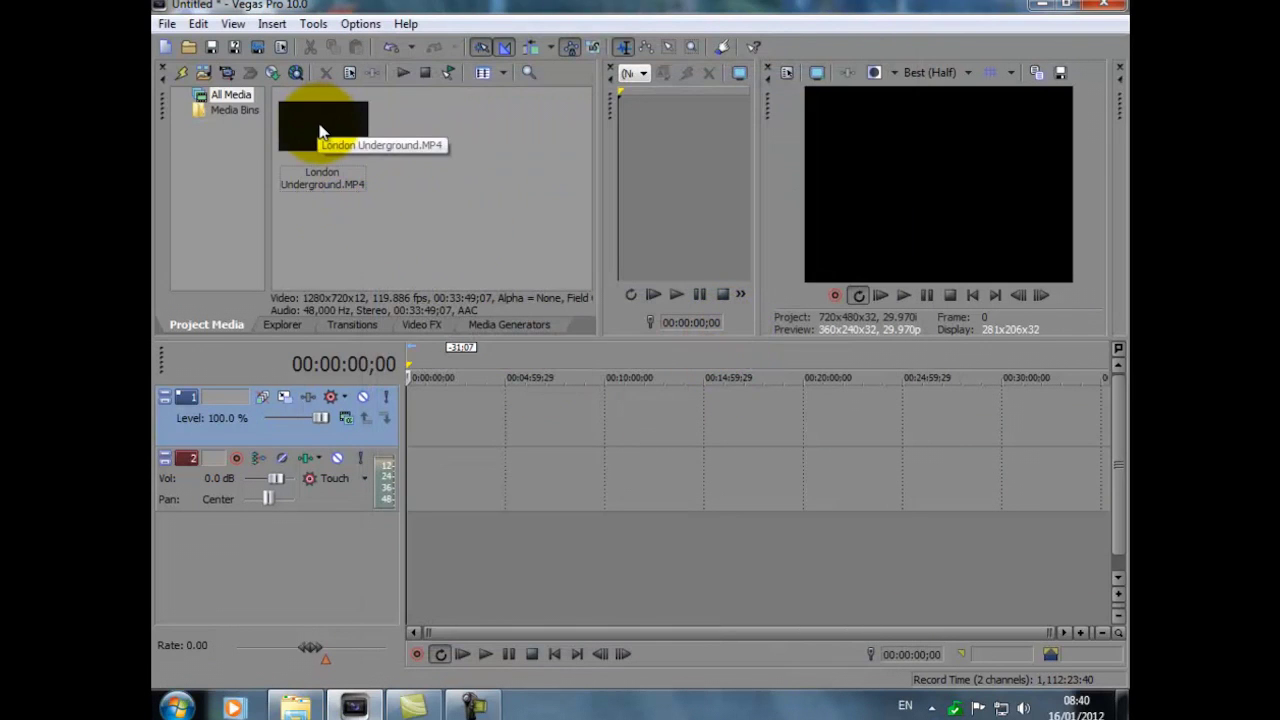
left_click_drag(315, 120, 415, 403)
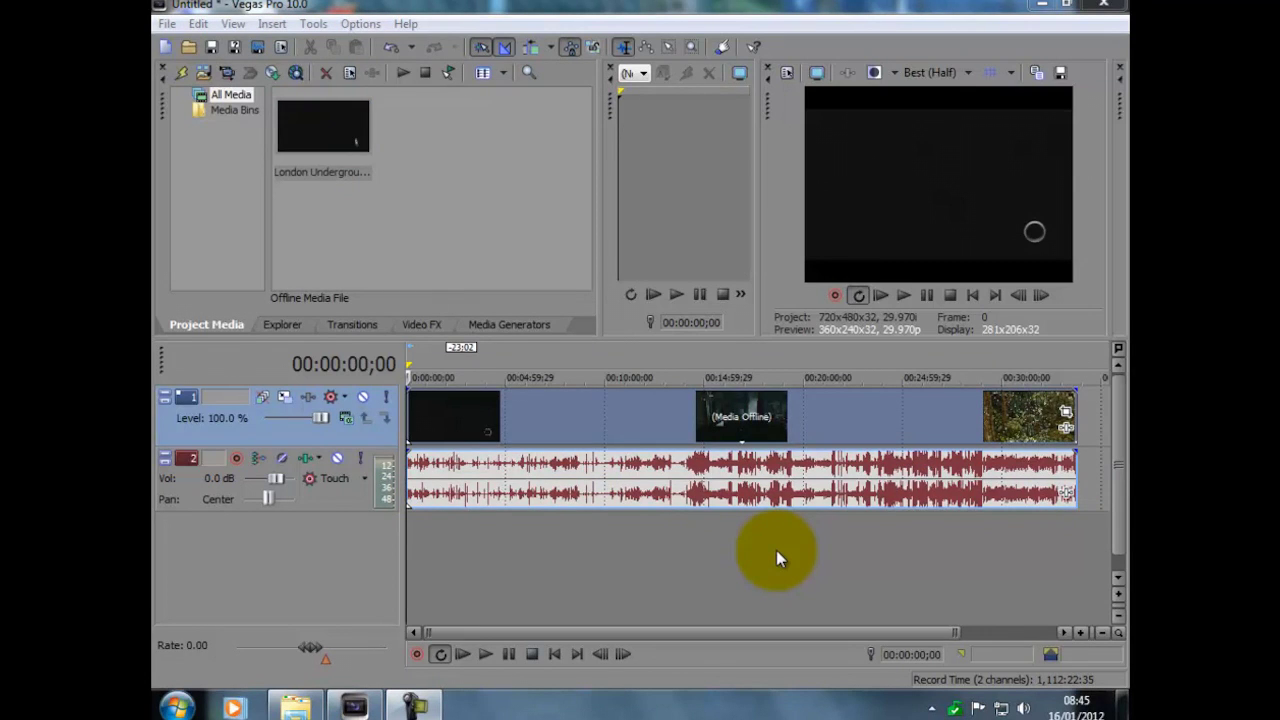
Crop the London Underground event's Pan/Crop frame to 1,224.8 × 688.9.
left_click(1068, 416)
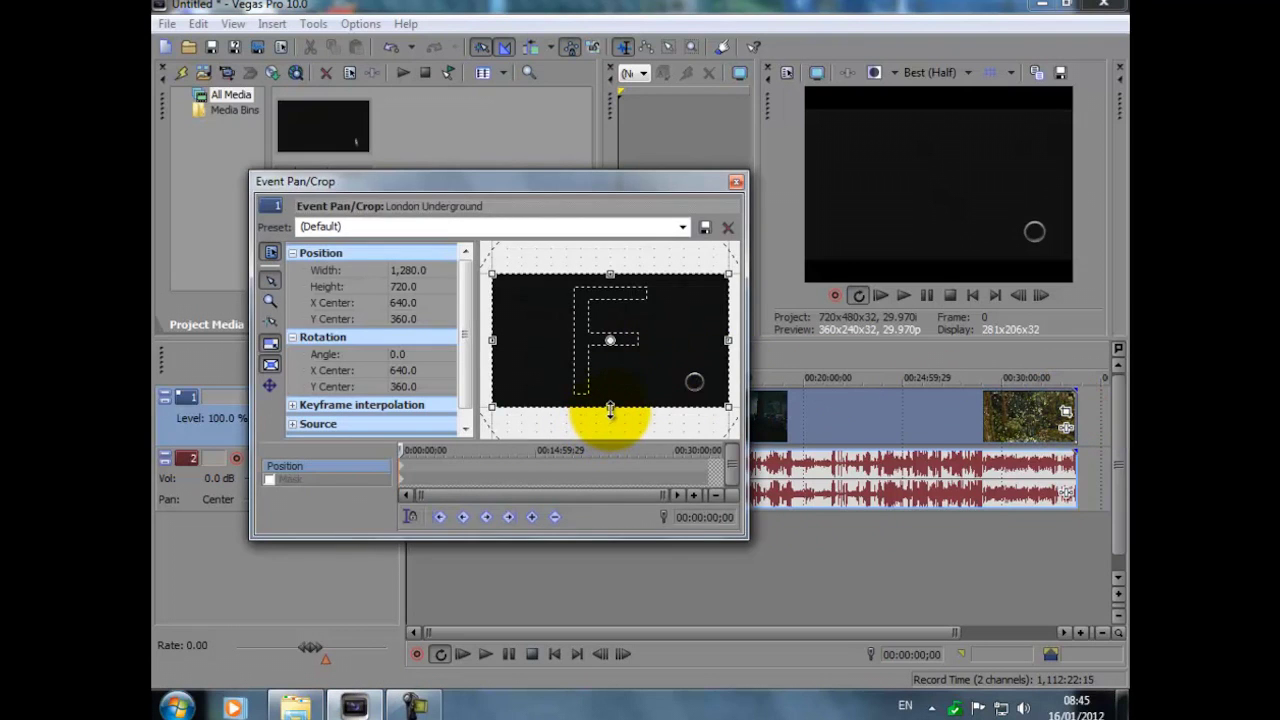
left_click_drag(610, 410, 609, 406)
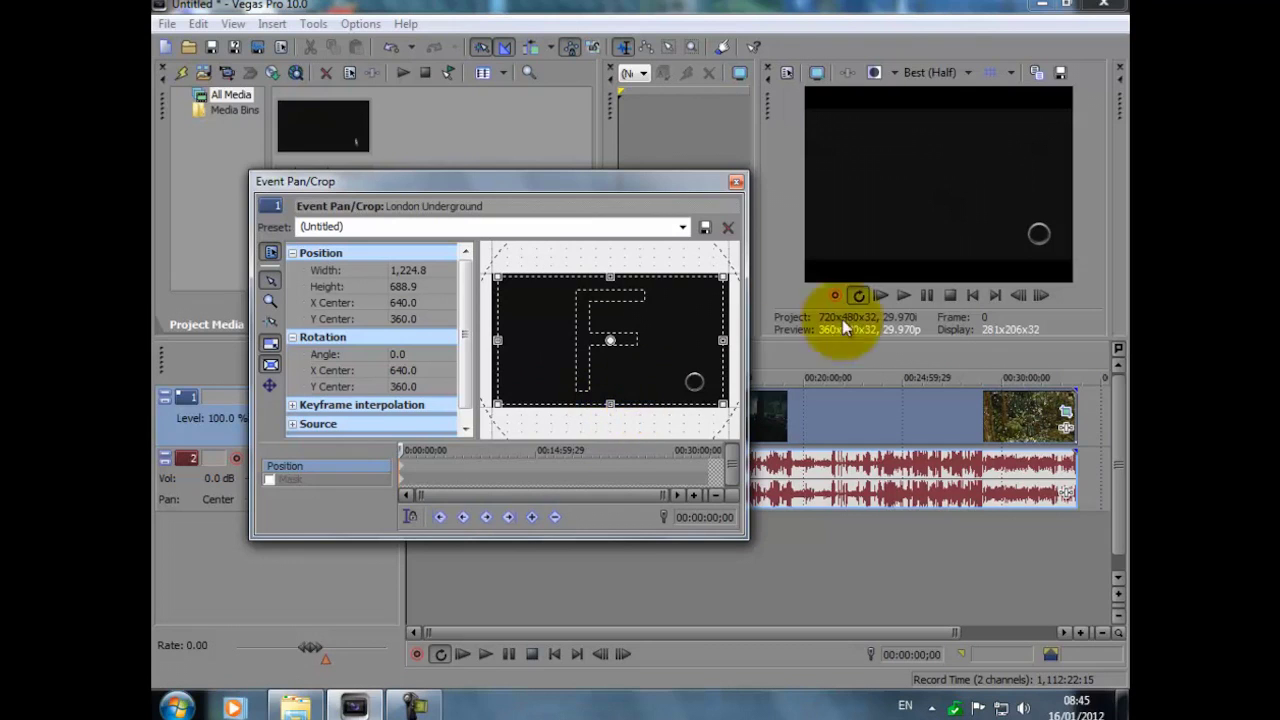
left_click(610, 406)
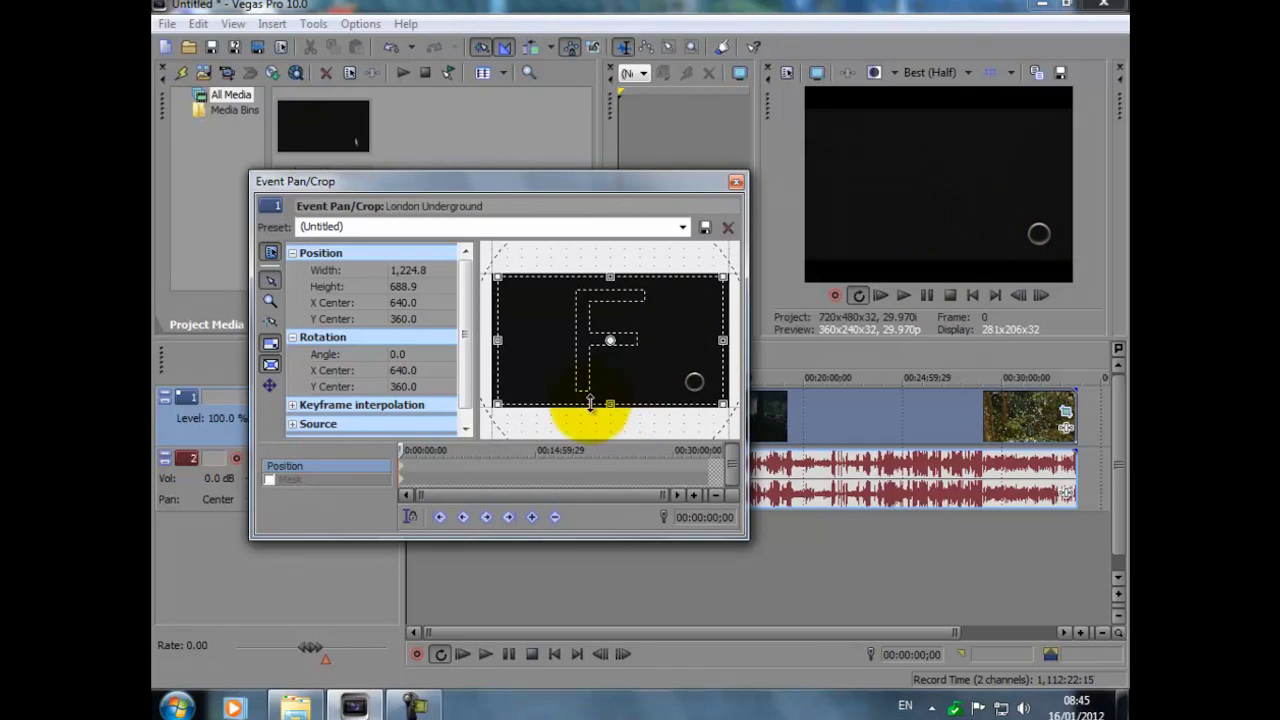
left_click(736, 186)
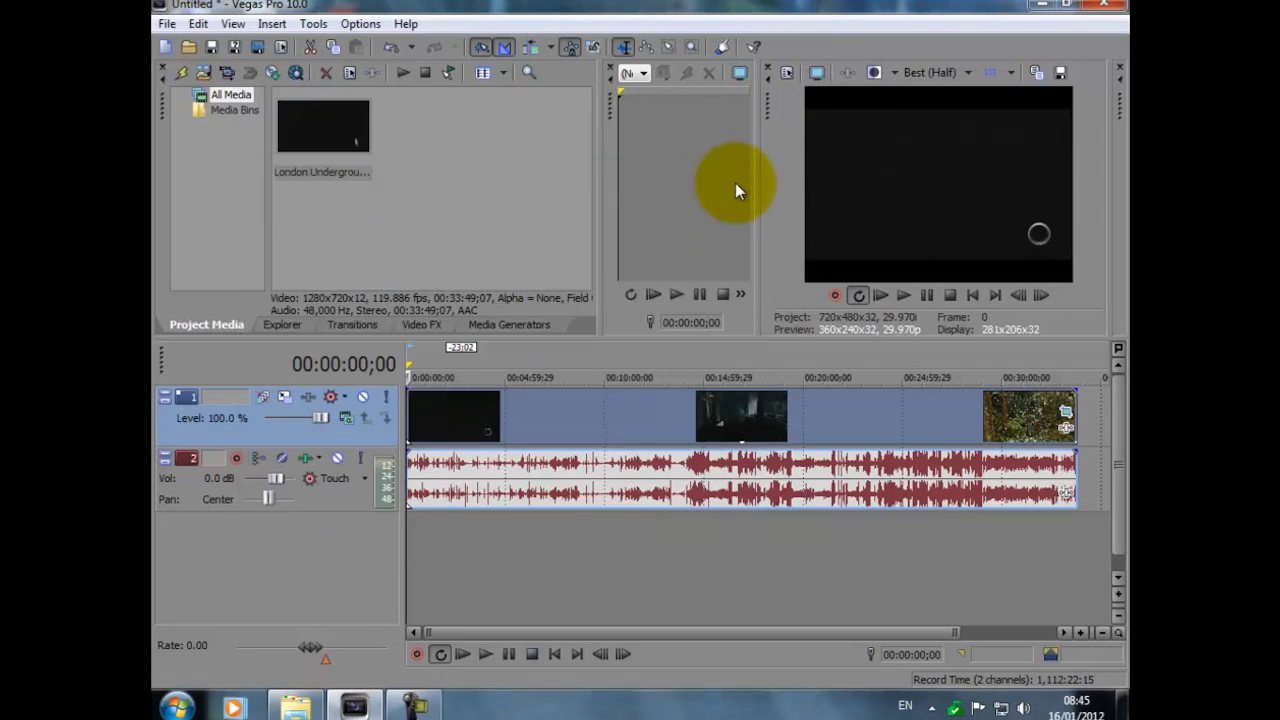
Set the London Underground event's resample mode to Disable resample in its Properties.
right_click(946, 423)
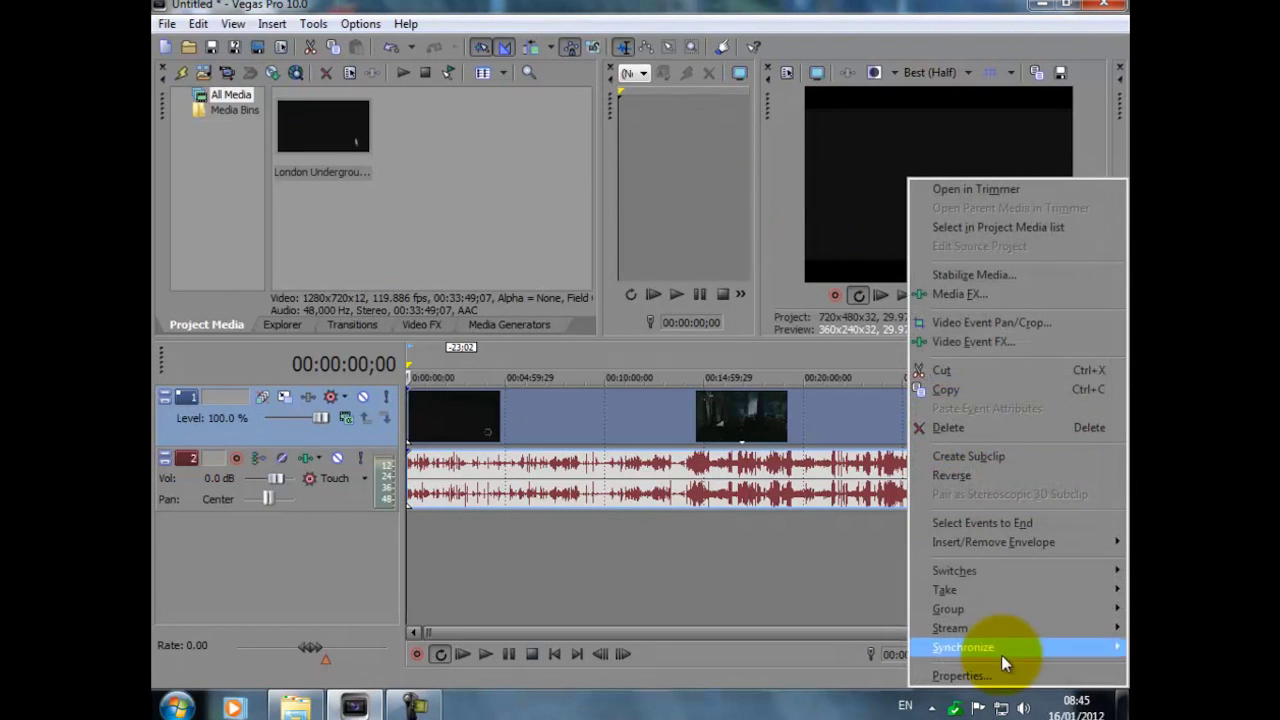
left_click(1003, 680)
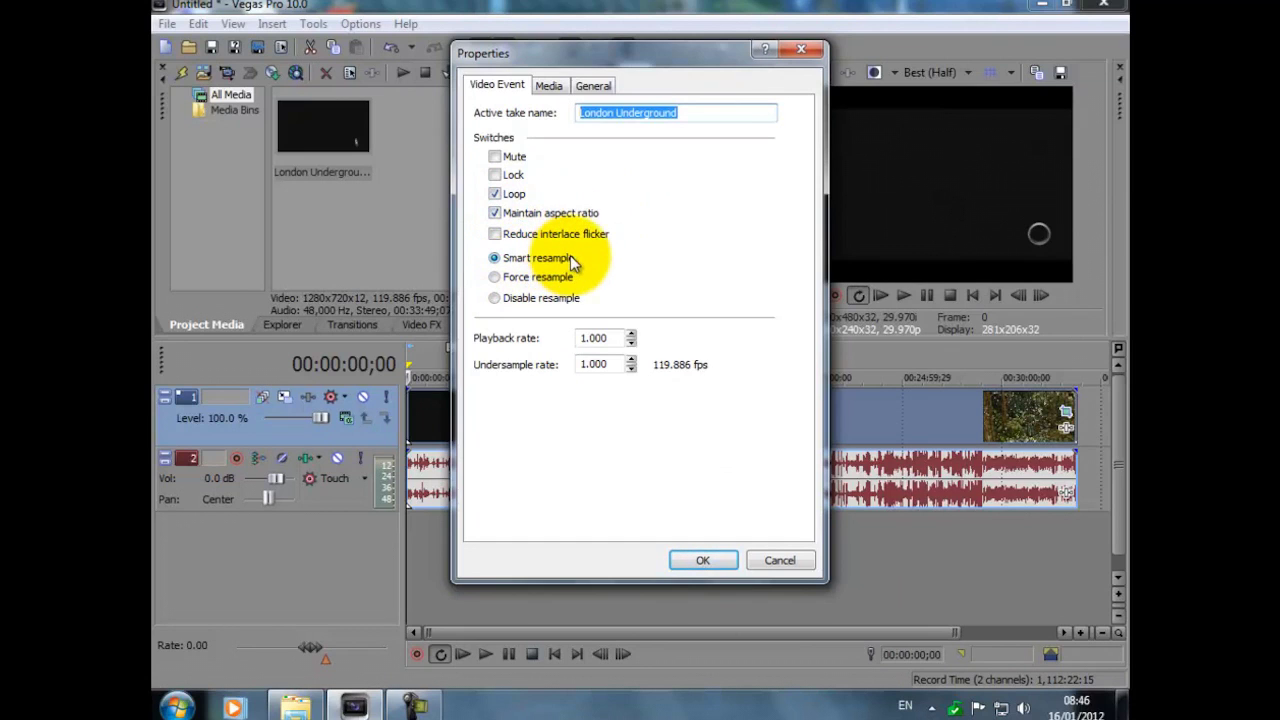
left_click(494, 299)
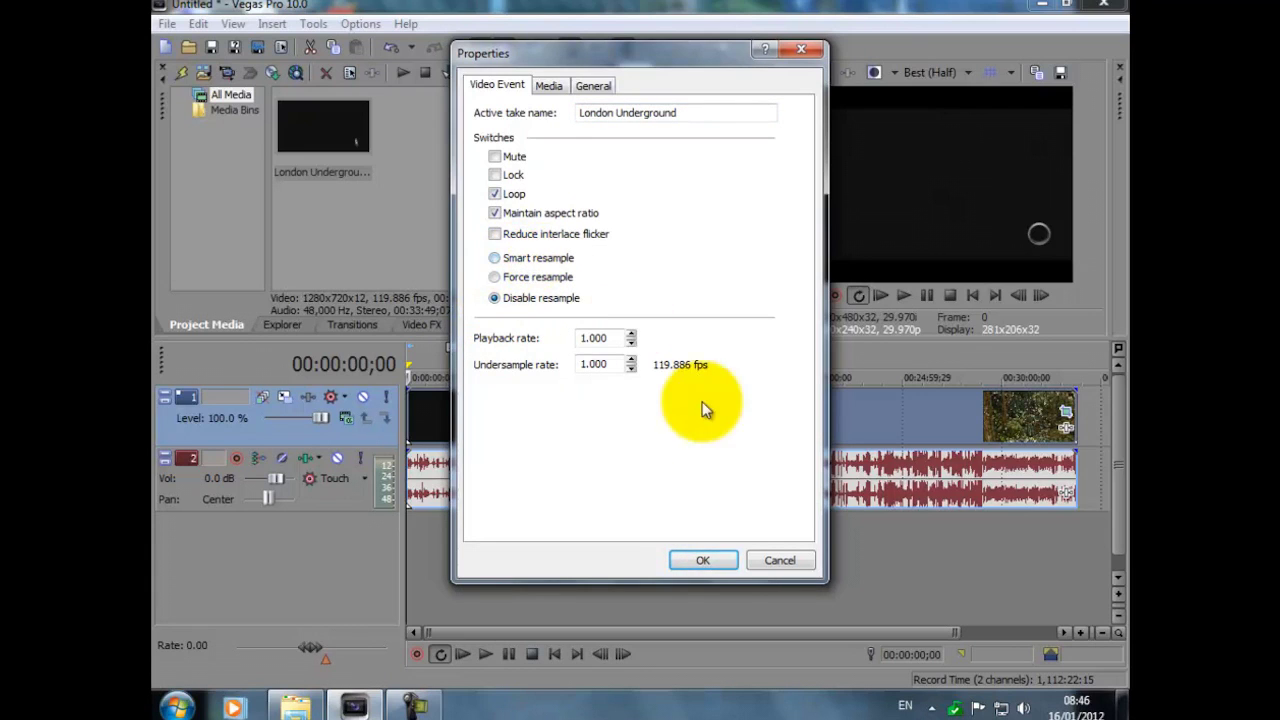
left_click(704, 560)
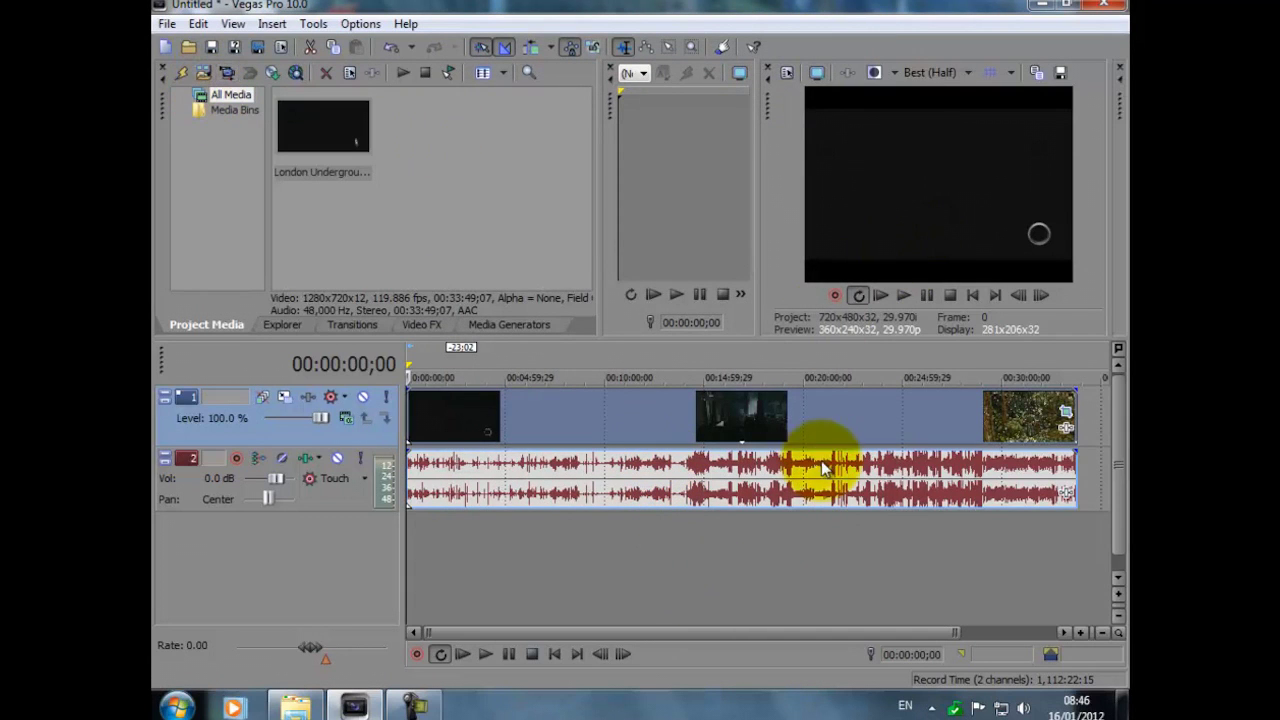
Play the video from 00:30:15;10 and pause at 00:30:21;22.
left_click(982, 411)
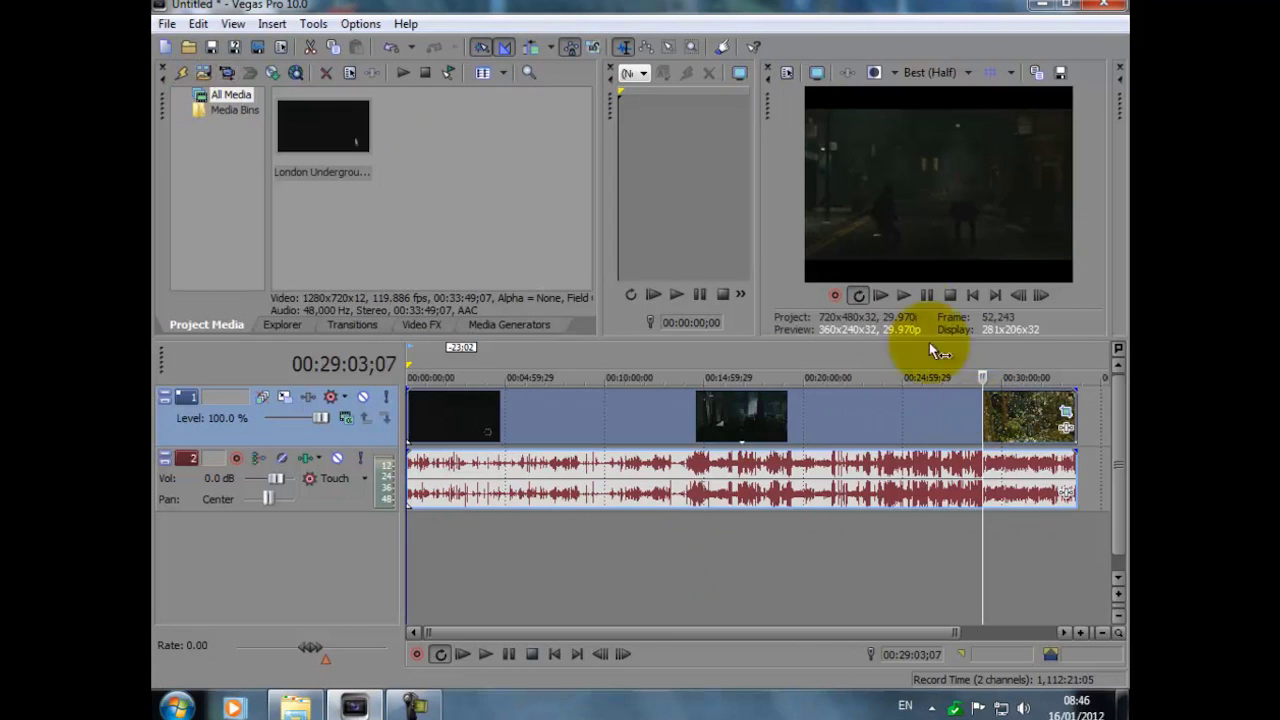
left_click(1006, 415)
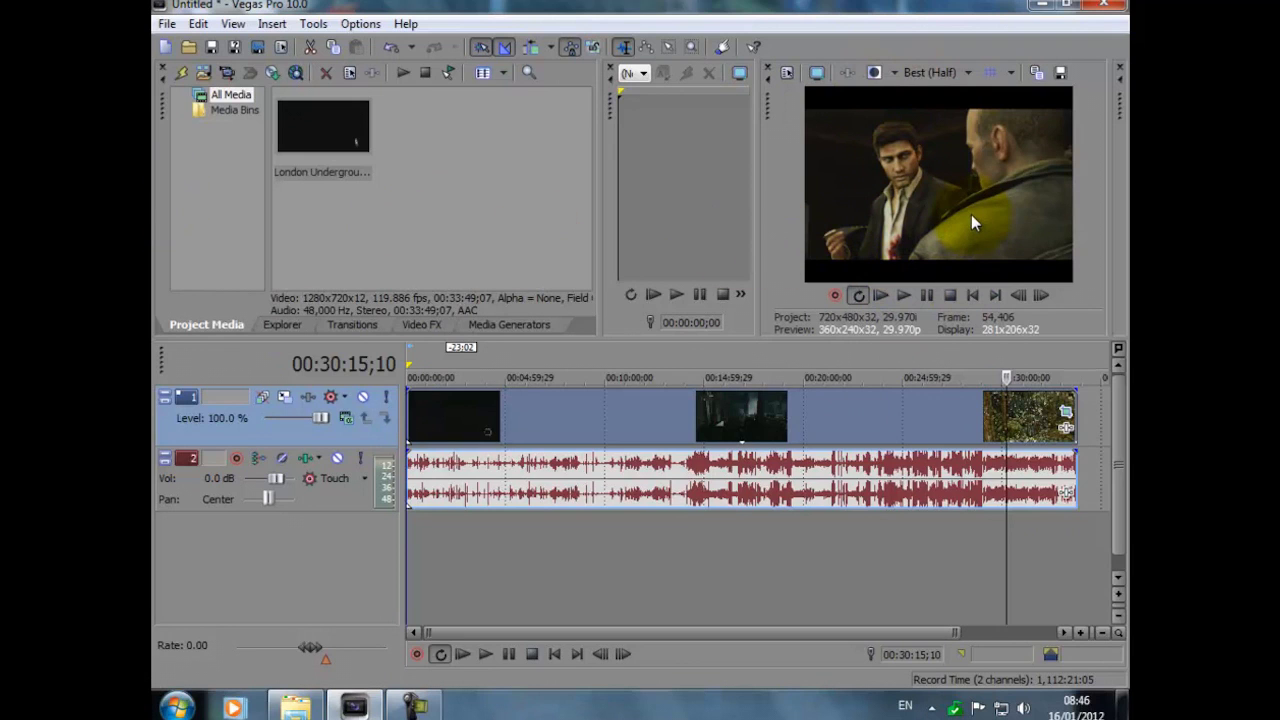
left_click(903, 296)
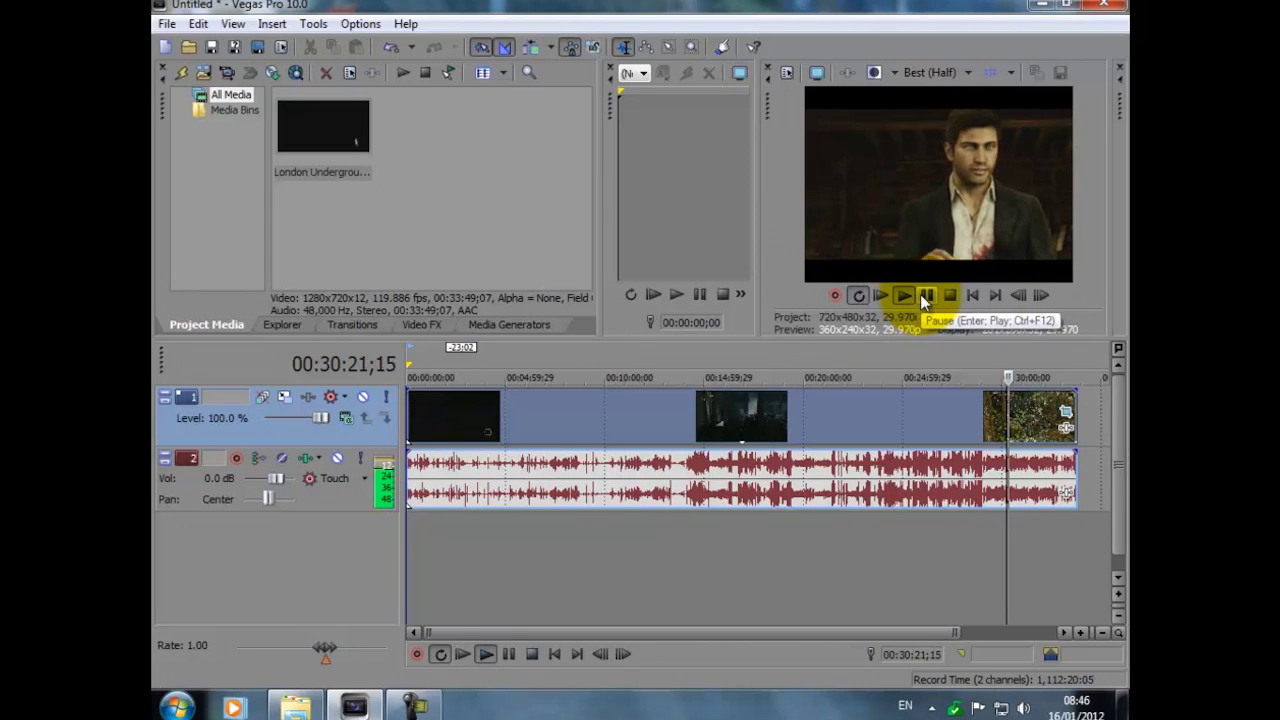
left_click(920, 294)
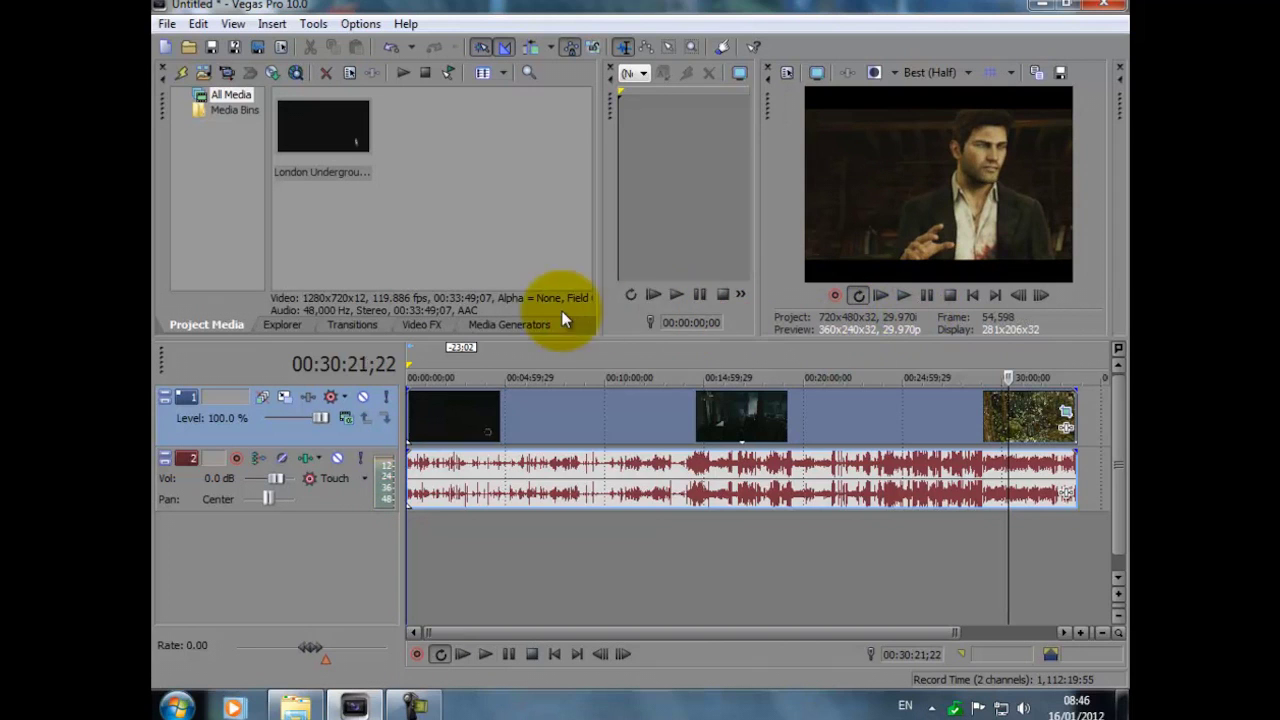
left_click(166, 24)
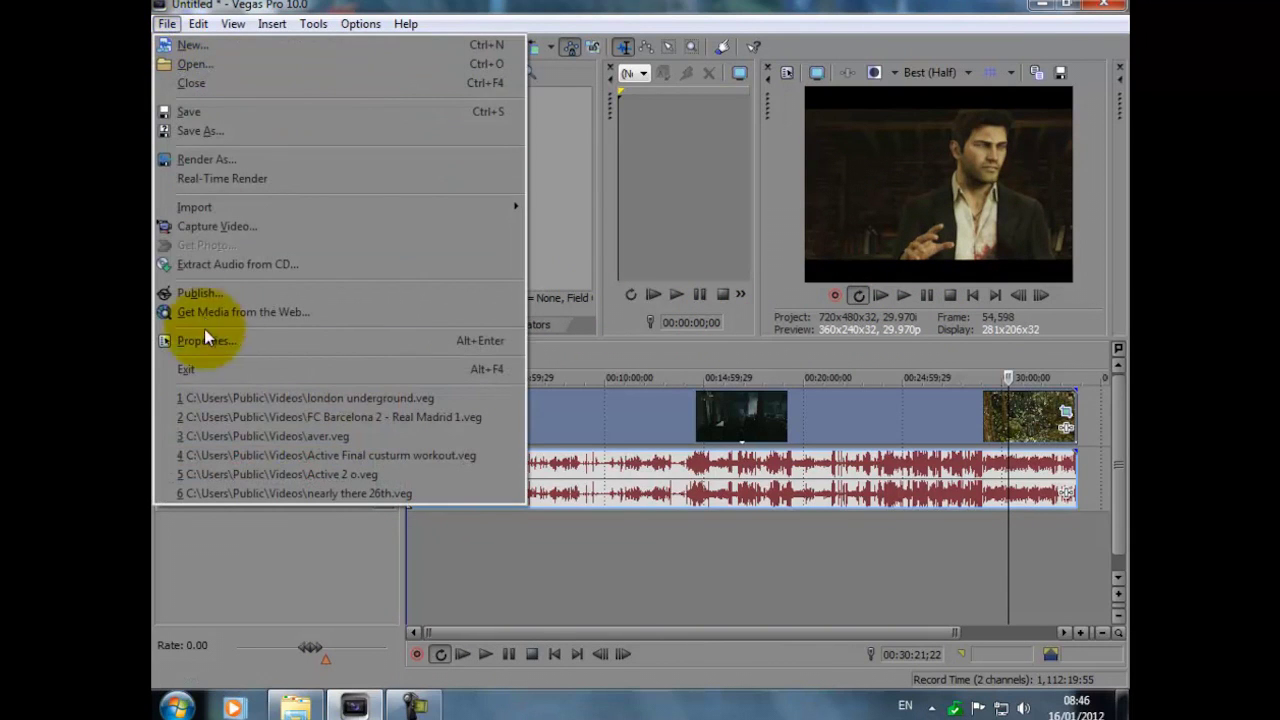
In Project Properties, apply the HDV 720-30p template (1280x720, 29.970 fps).
left_click(210, 340)
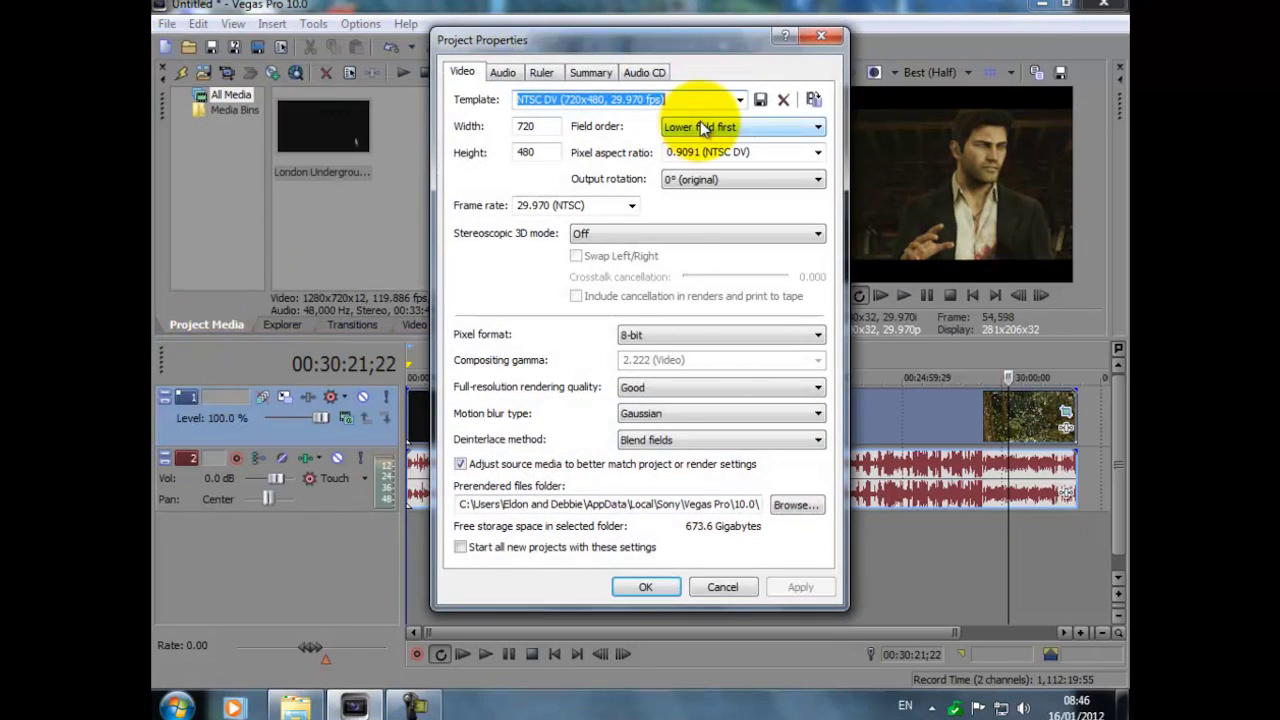
left_click(739, 99)
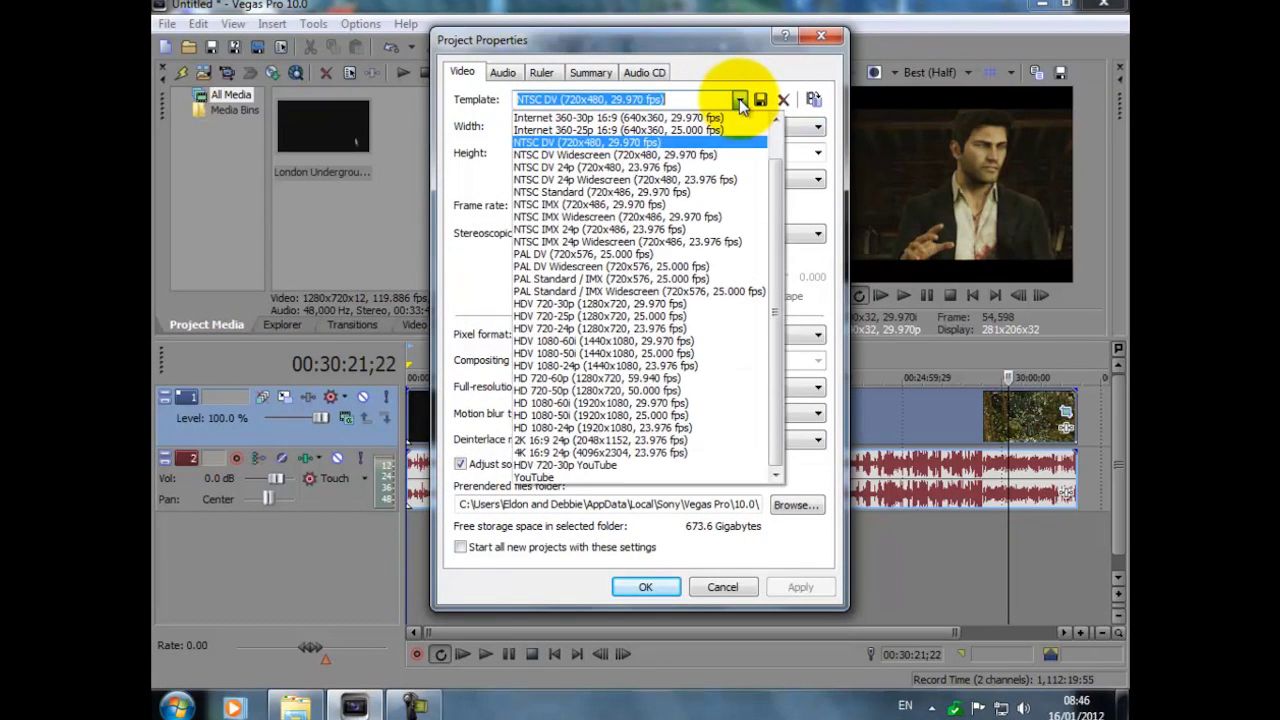
left_click(591, 305)
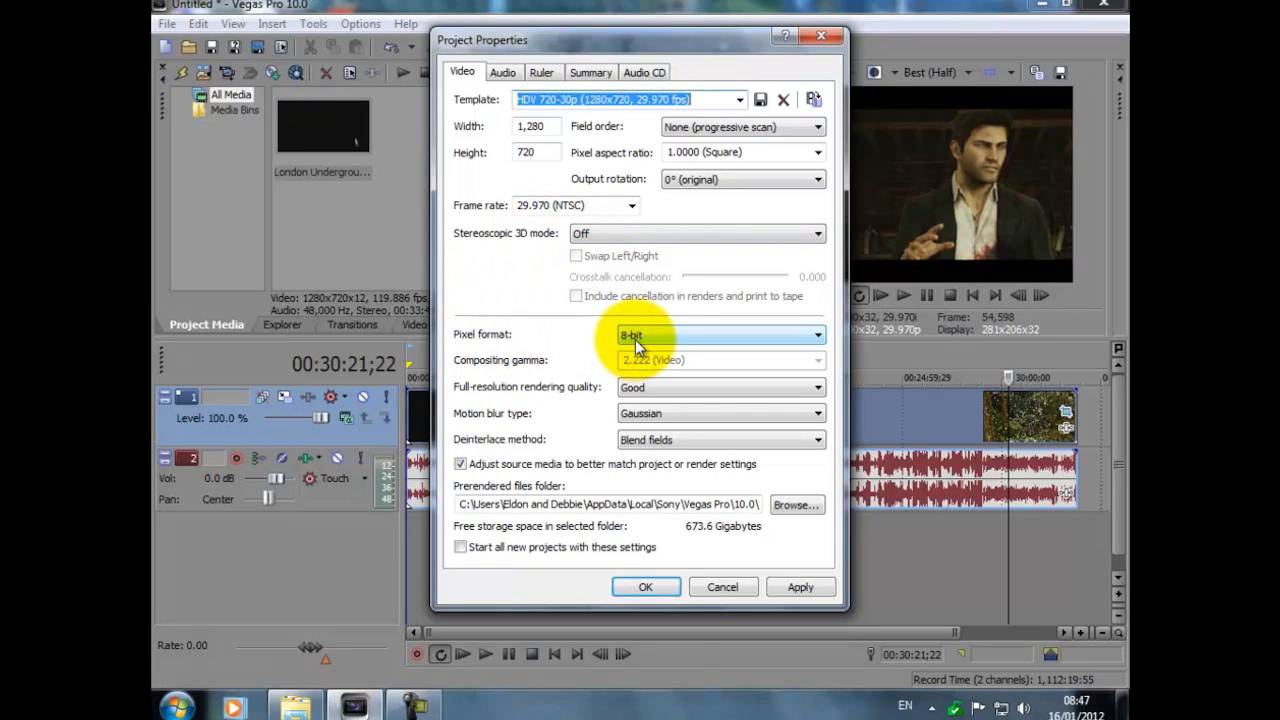
Set 32-bit floating point pixel format, Best rendering quality and no deinterlacing, then apply and close.
left_click(818, 338)
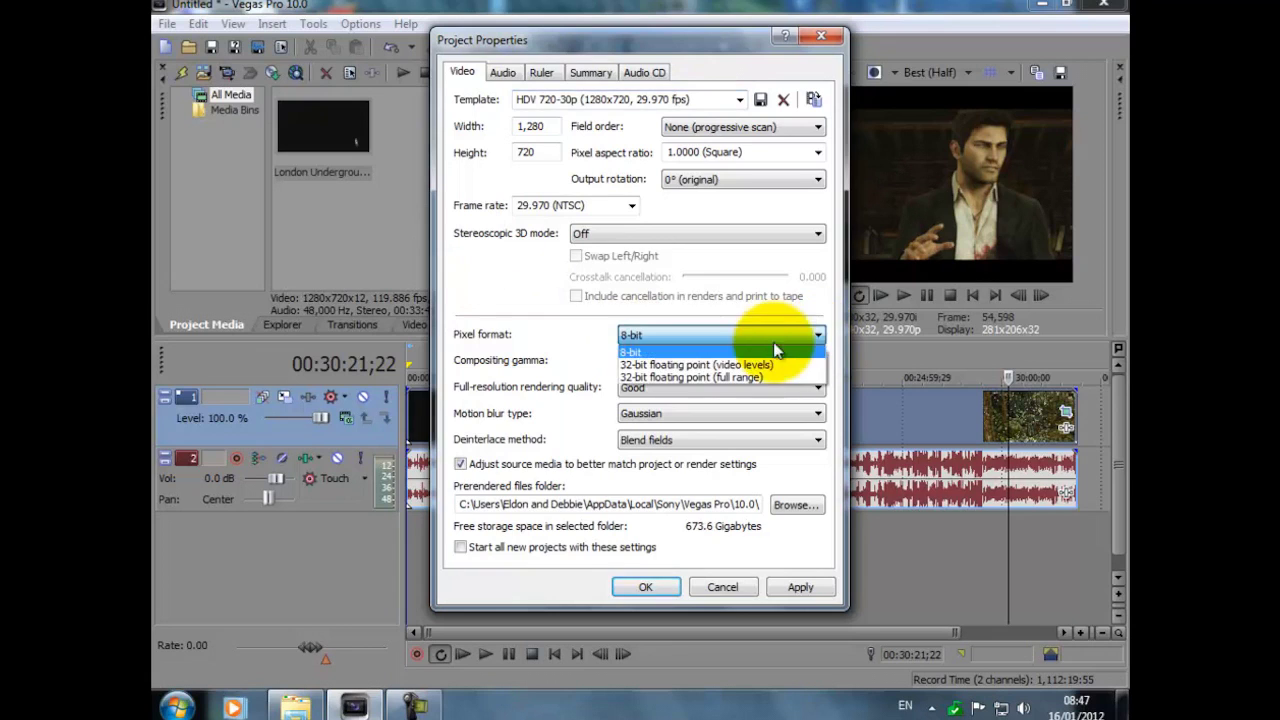
left_click(749, 374)
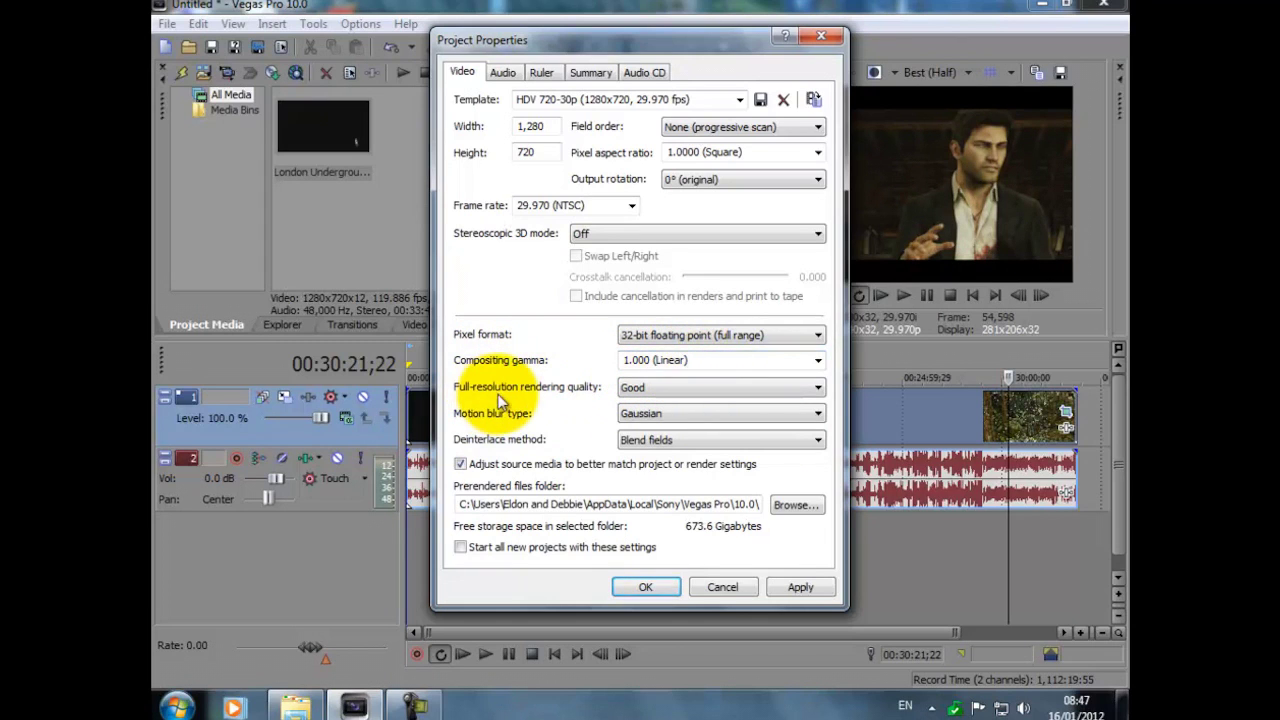
left_click(820, 387)
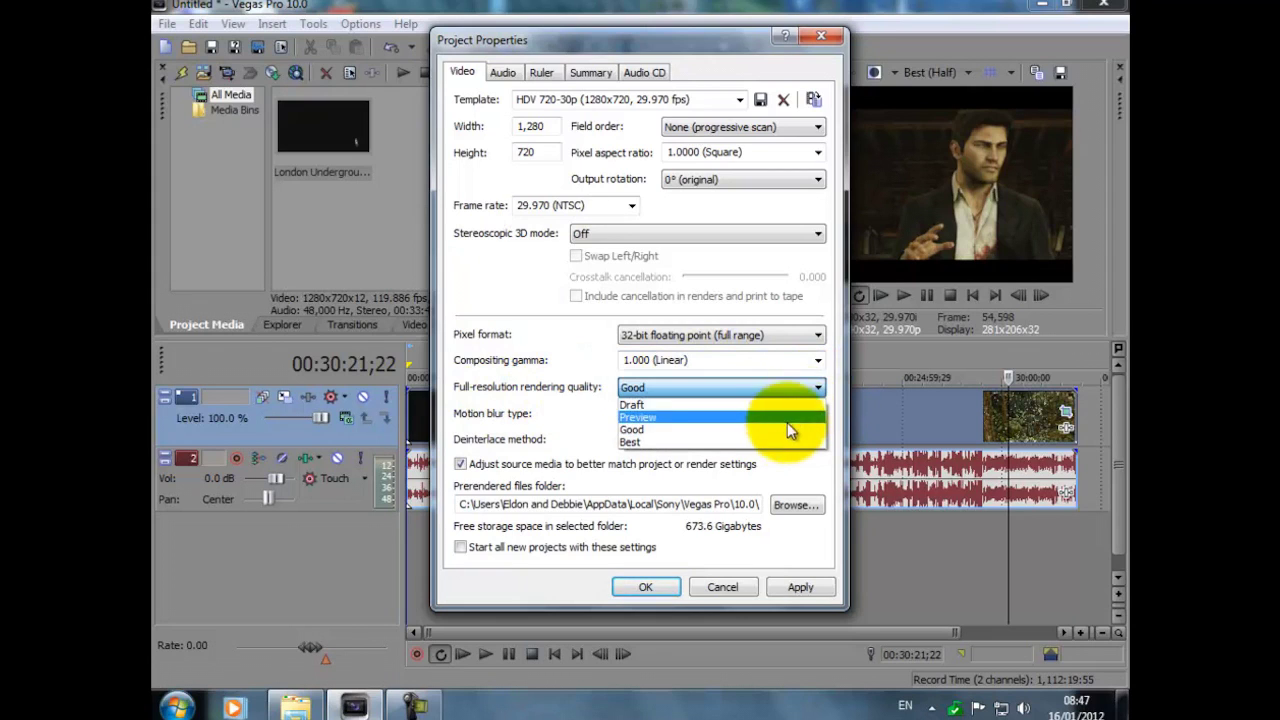
left_click(785, 450)
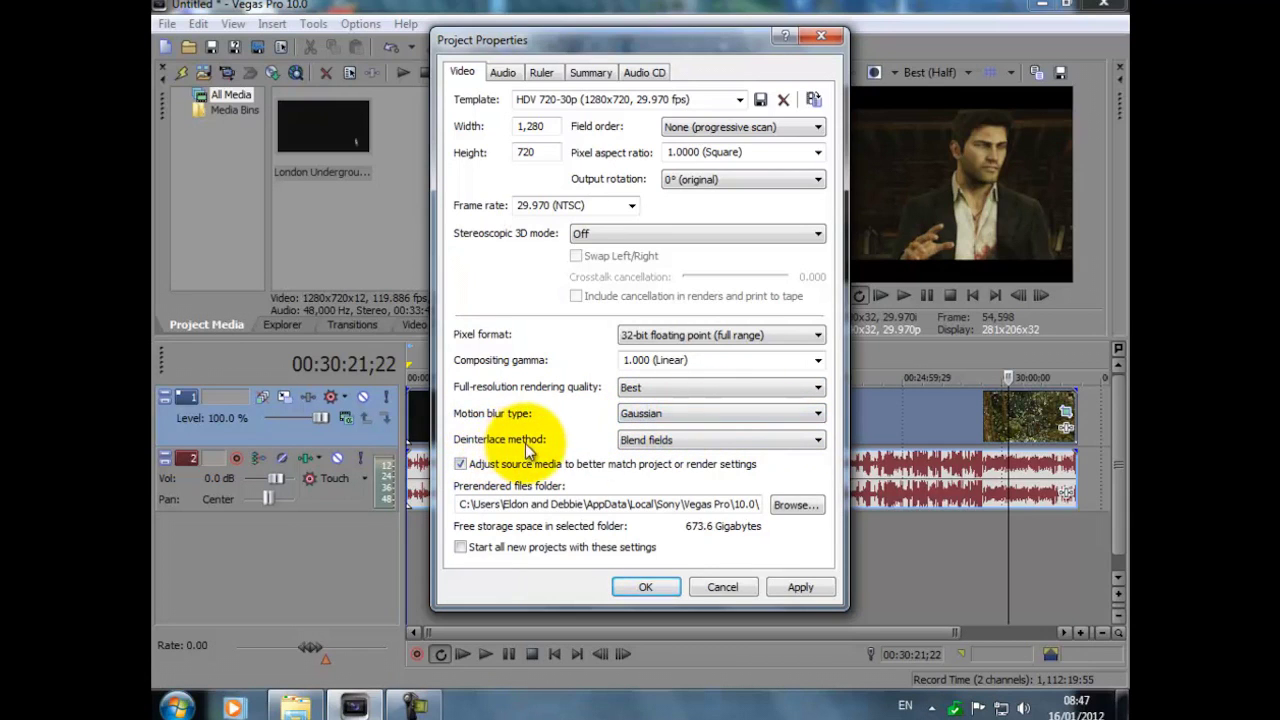
left_click(821, 440)
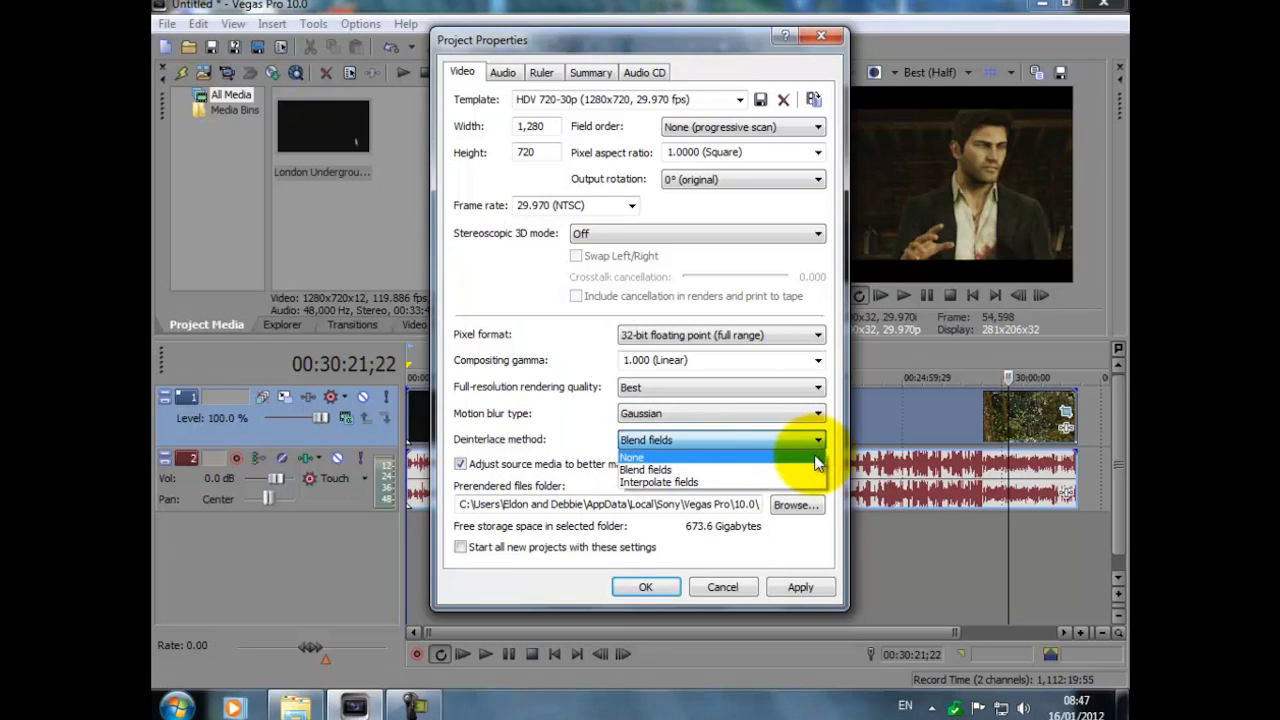
left_click(816, 458)
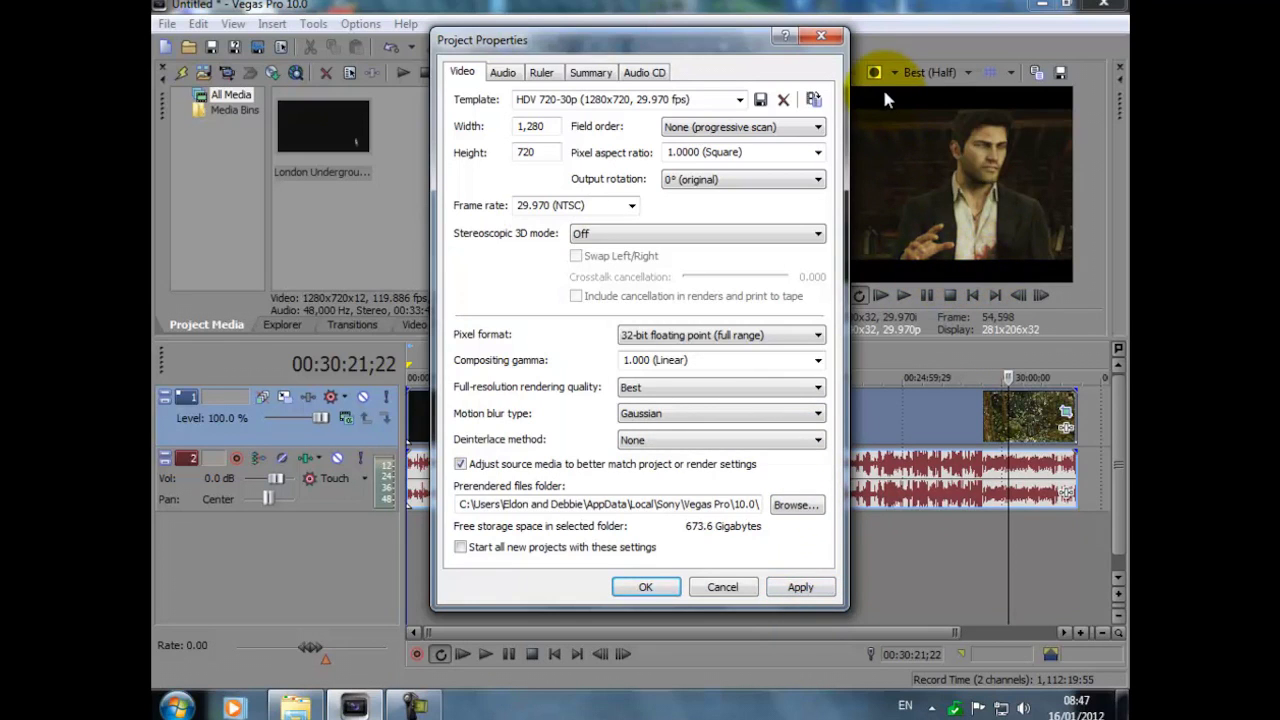
left_click(789, 586)
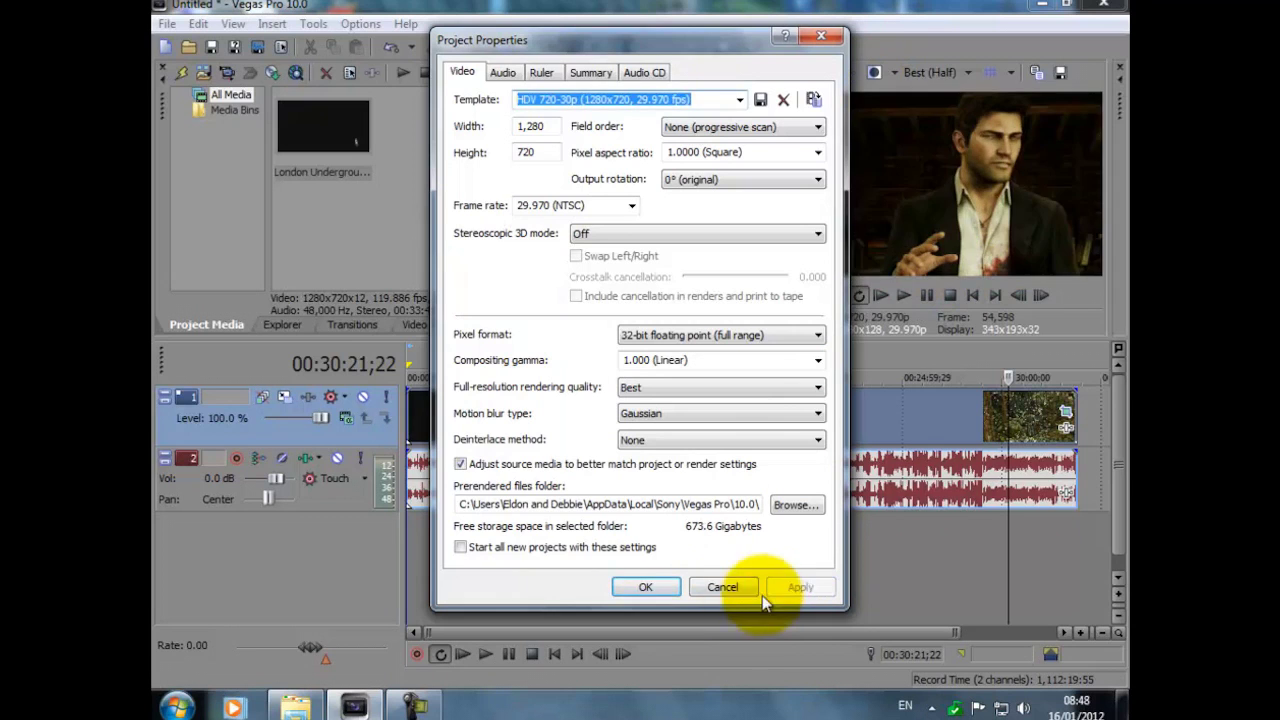
left_click(656, 592)
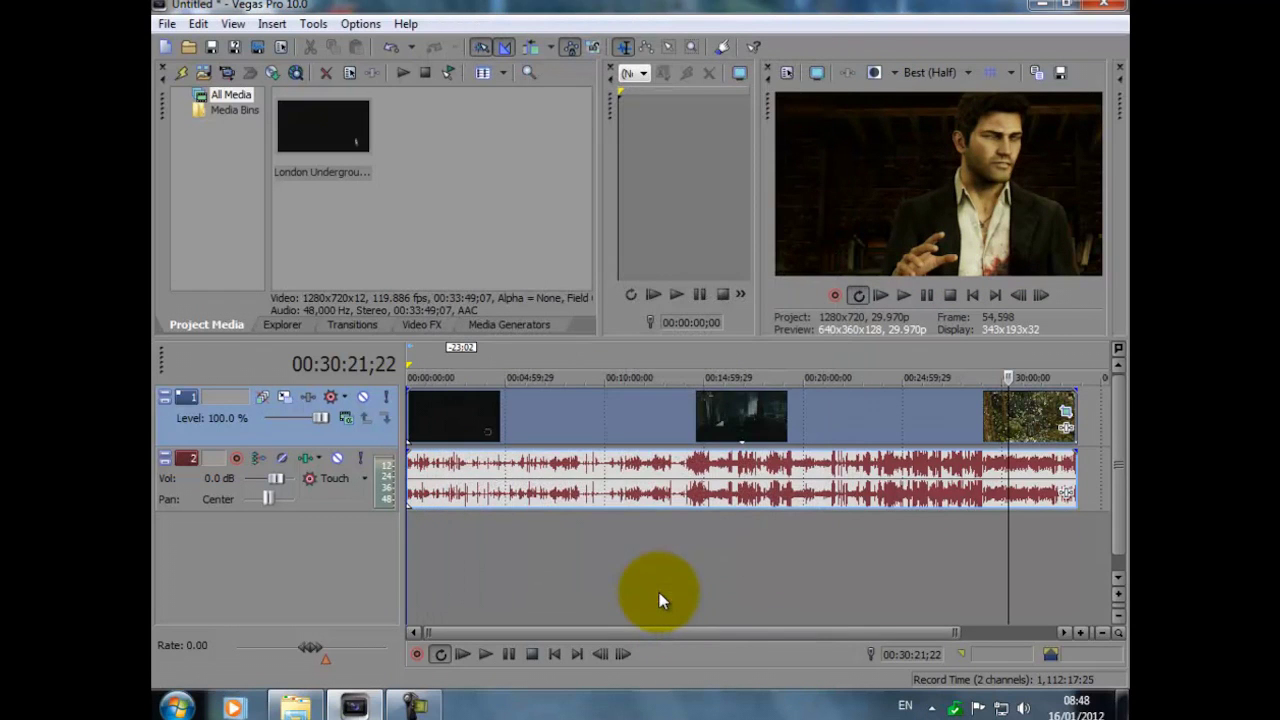
Play the project preview, pause it at 00:30:31;24, and bring up the File menu.
left_click(906, 297)
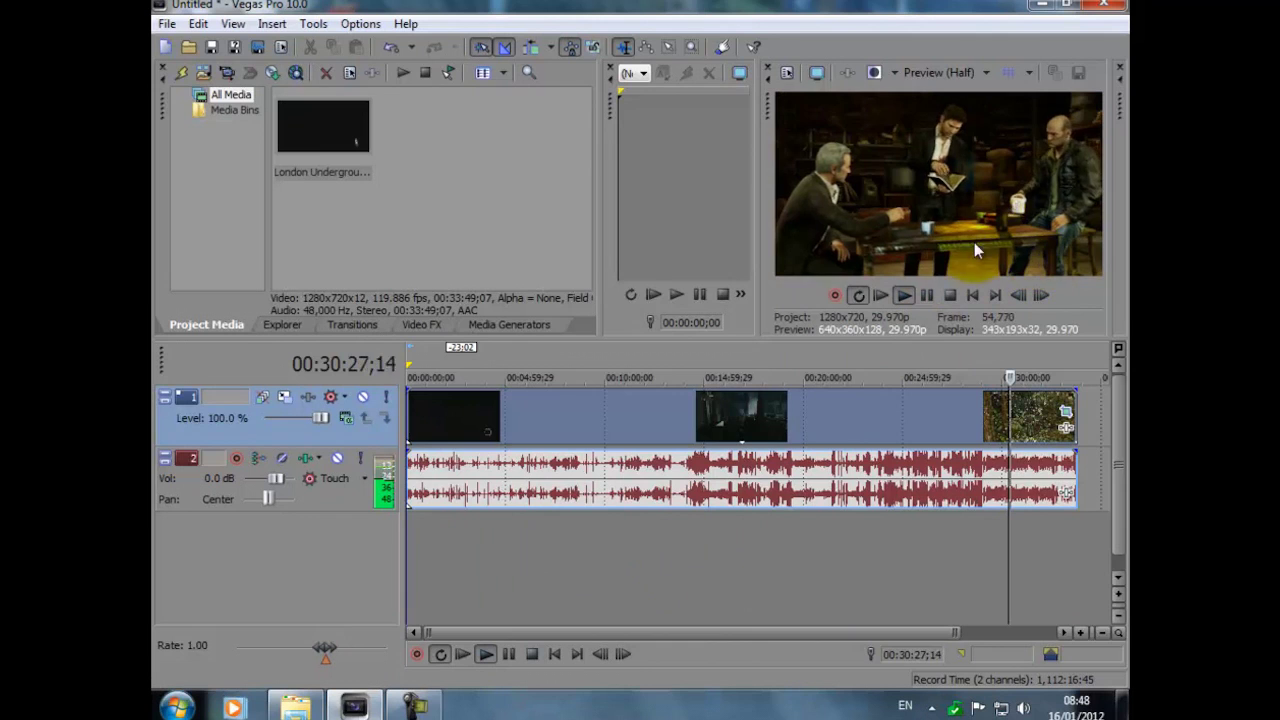
left_click(926, 298)
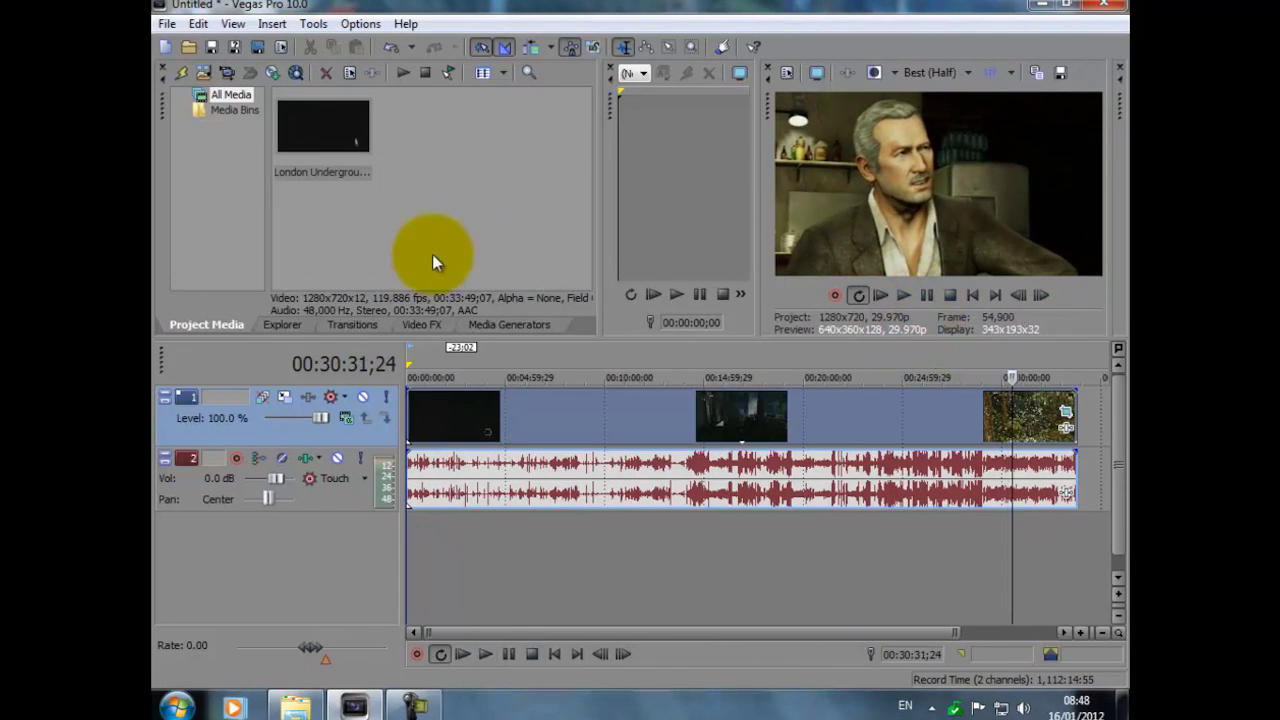
left_click(167, 24)
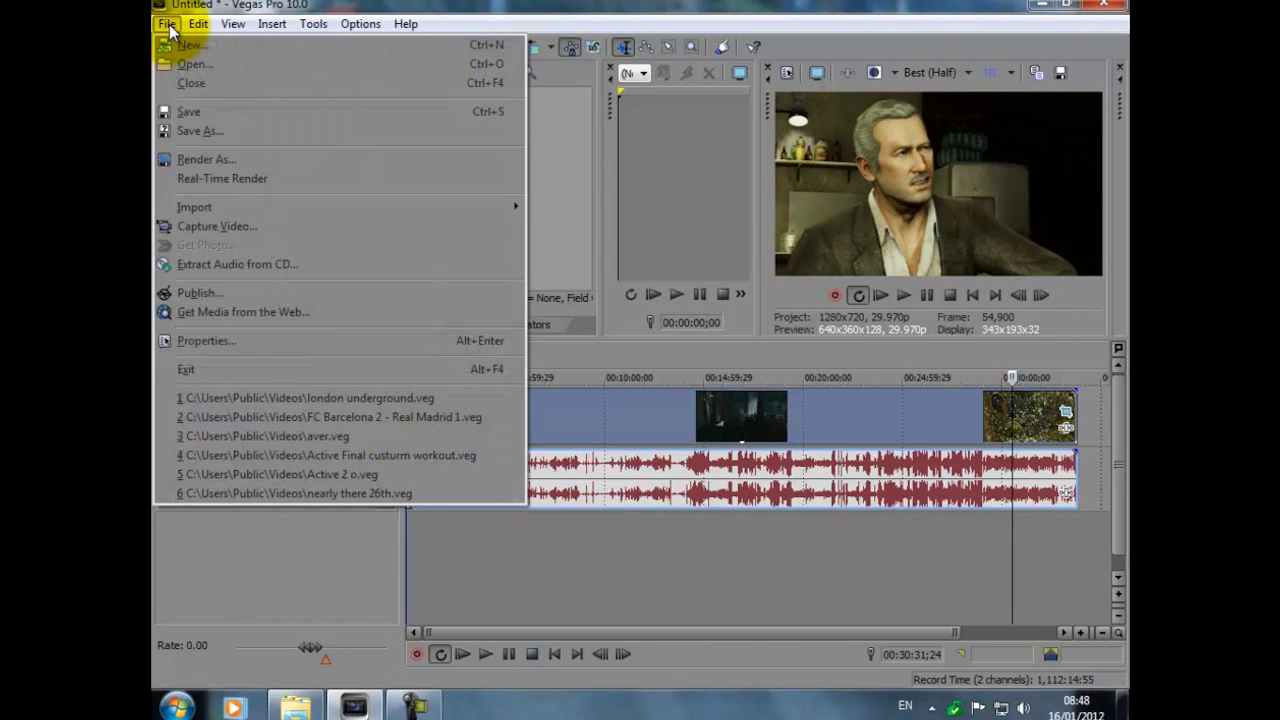
Start a Render As and name the output file London Underground.
left_click(180, 161)
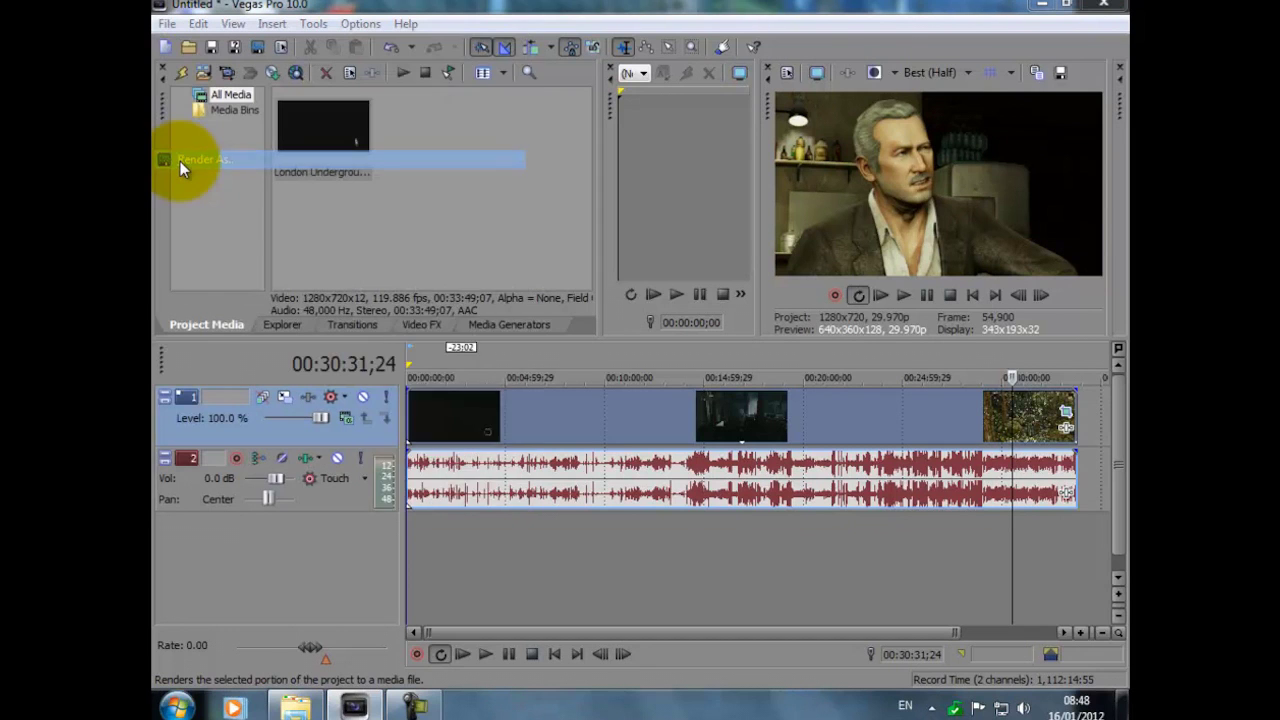
left_click(660, 389)
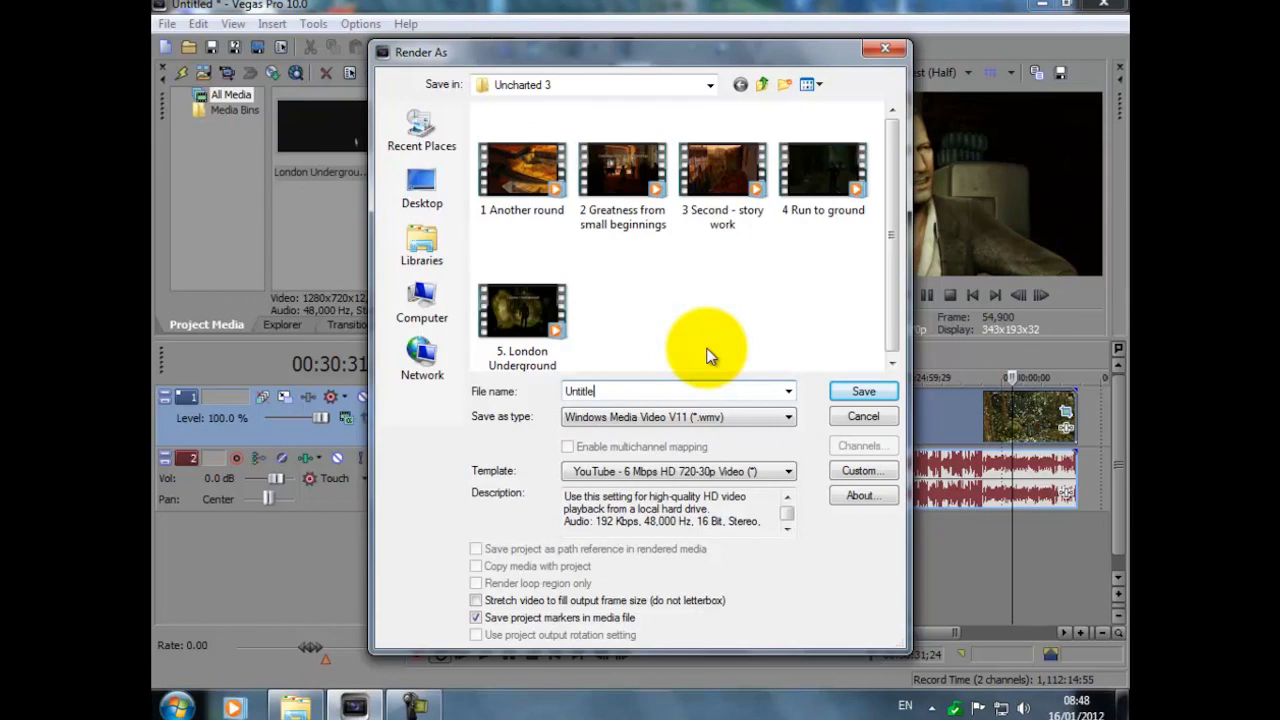
key("BackSpace")
key("BackSpace")
key("BackSpace")
key("BackSpace")
key("BackSpace")
key("BackSpace")
key("BackSpace")
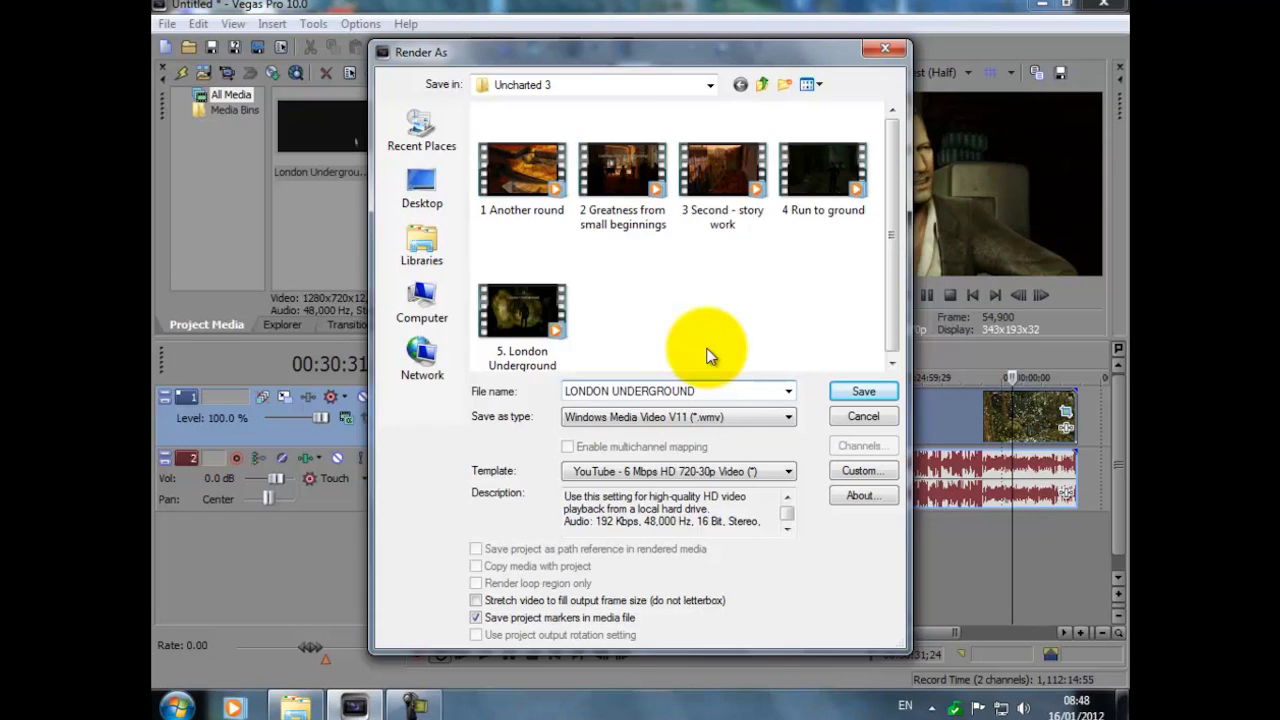
key("BackSpace")
key("BackSpace")
key("BackSpace")
key("BackSpace")
key("BackSpace")
key("BackSpace")
key("BackSpace")
key("BackSpace")
key("BackSpace")
key("BackSpace")
key("BackSpace")
key("BackSpace")
key("BackSpace")
key("BackSpace")
key("BackSpace")
key("BackSpace")
key("BackSpace")
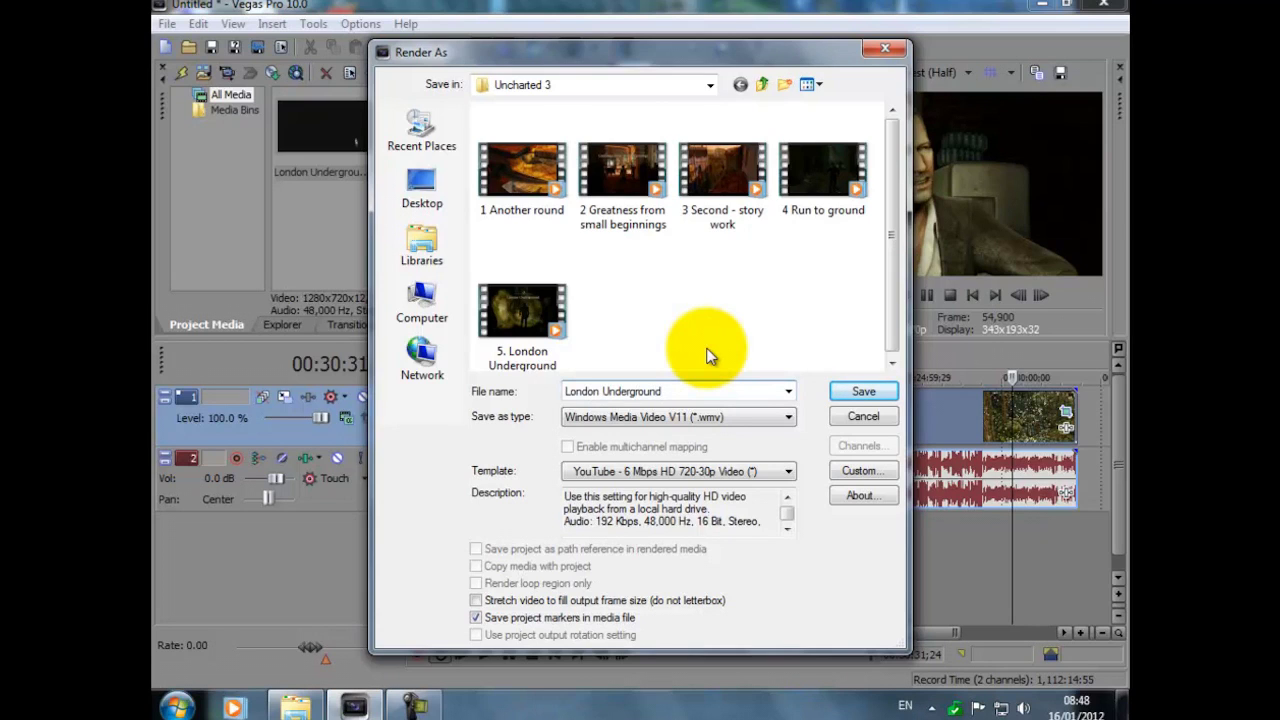
key("Tab")
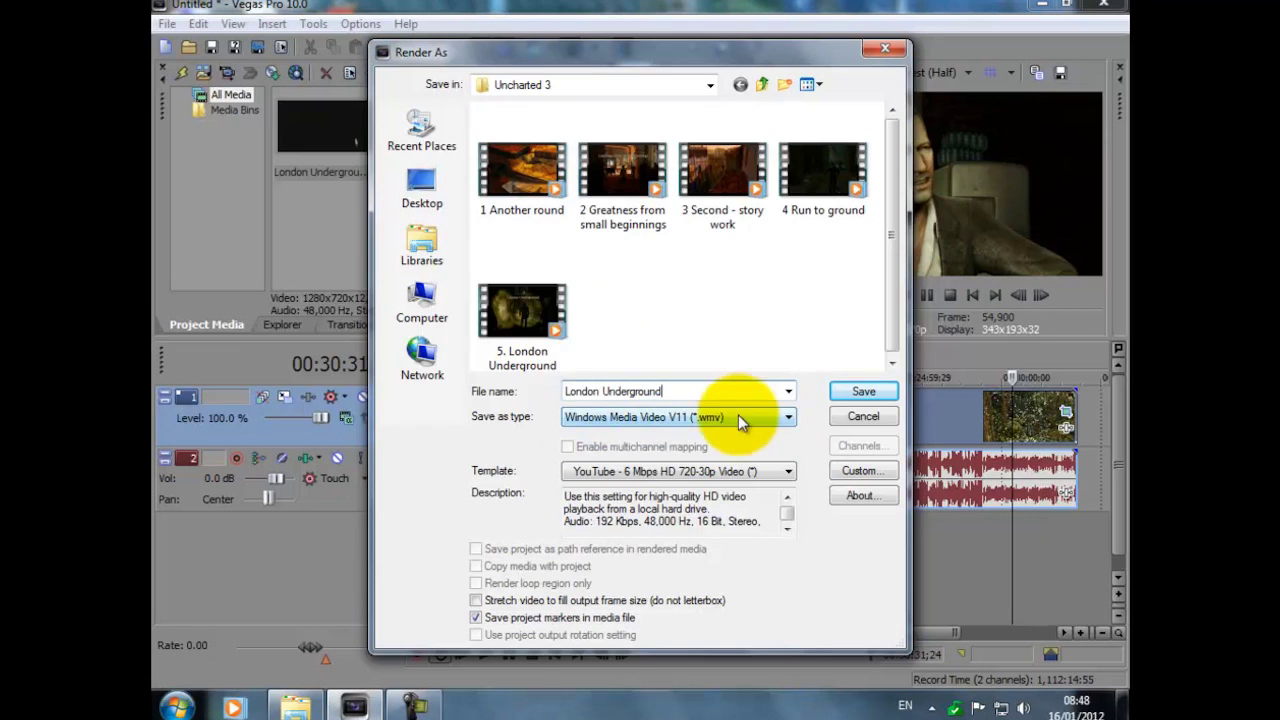
Keep Windows Media Video V11 format and choose the 6 Mbps HD 720-30p Video template.
left_click(789, 418)
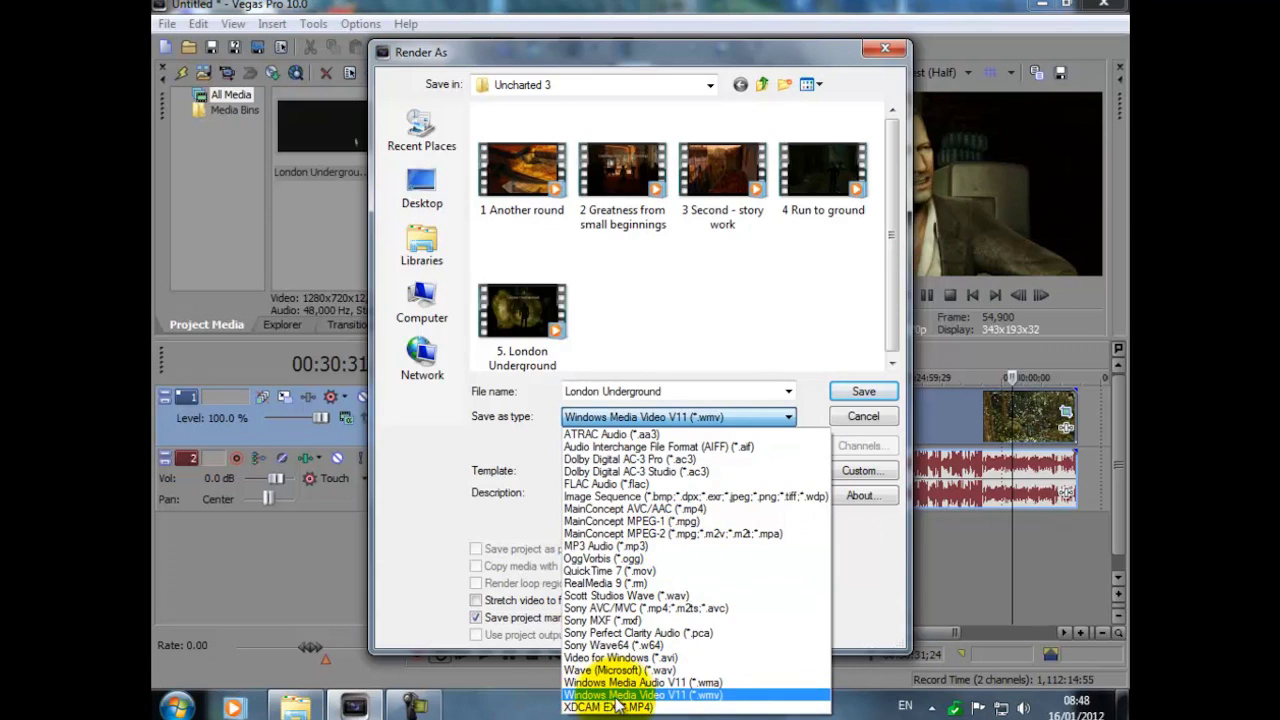
left_click(697, 695)
left_click(789, 471)
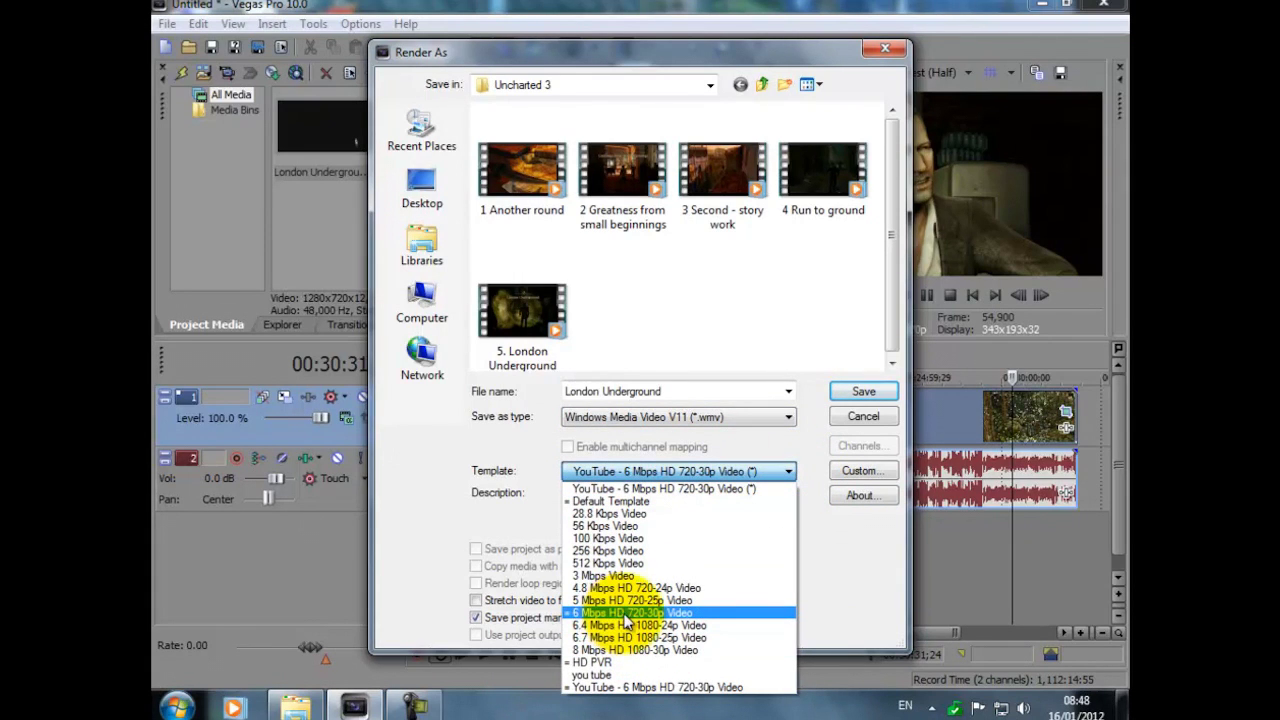
left_click(686, 614)
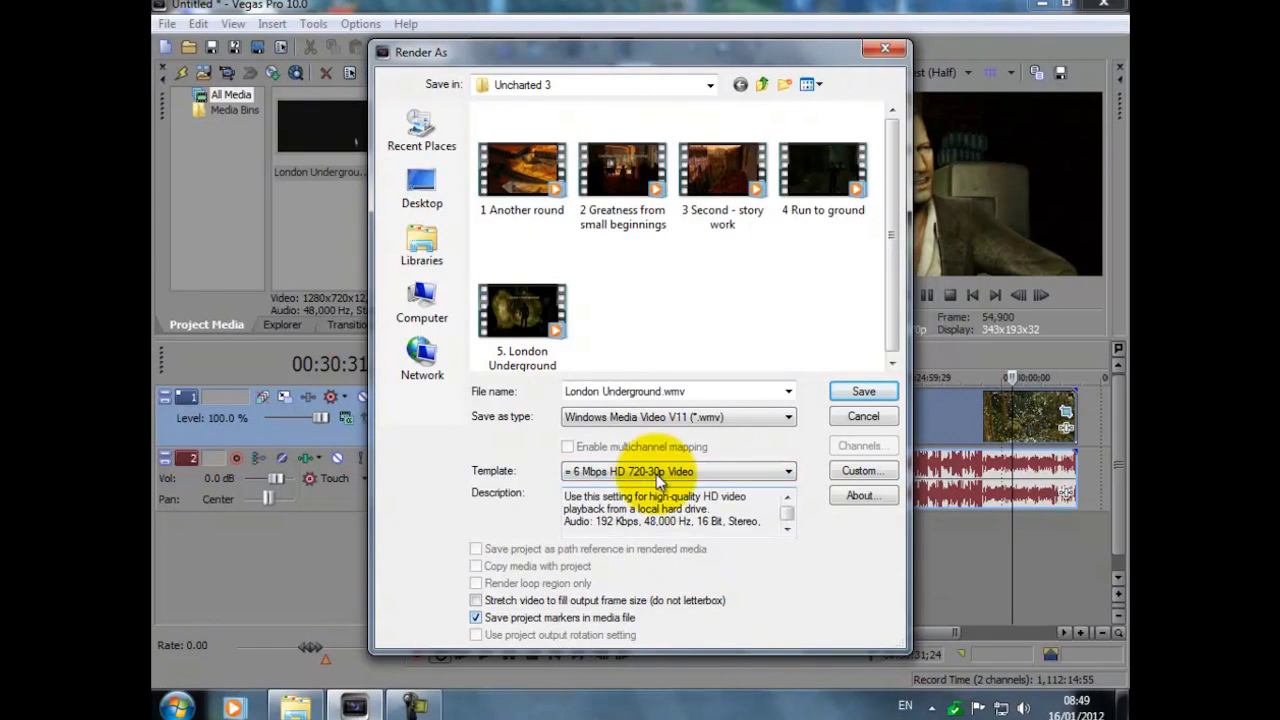
Apply the YouTube - 6 Mbps HD 720-30p Video template and start rendering London Underground.wmv.
left_click(860, 469)
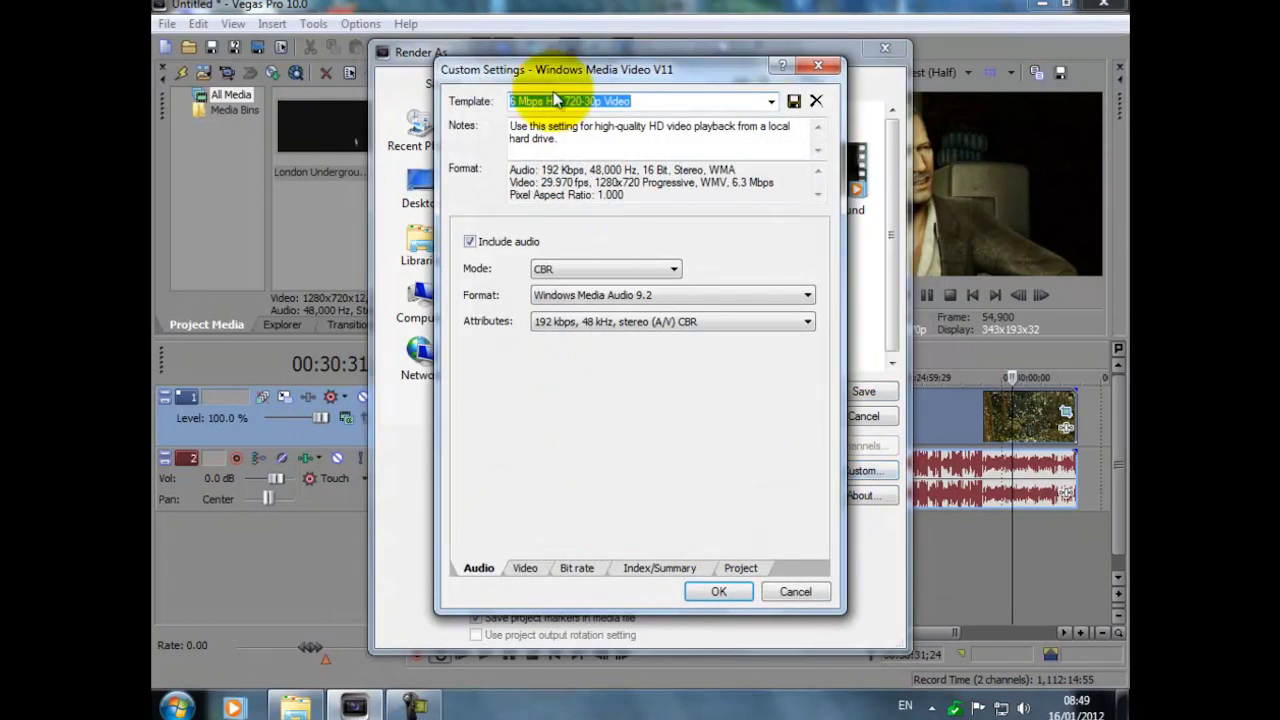
left_click(655, 100)
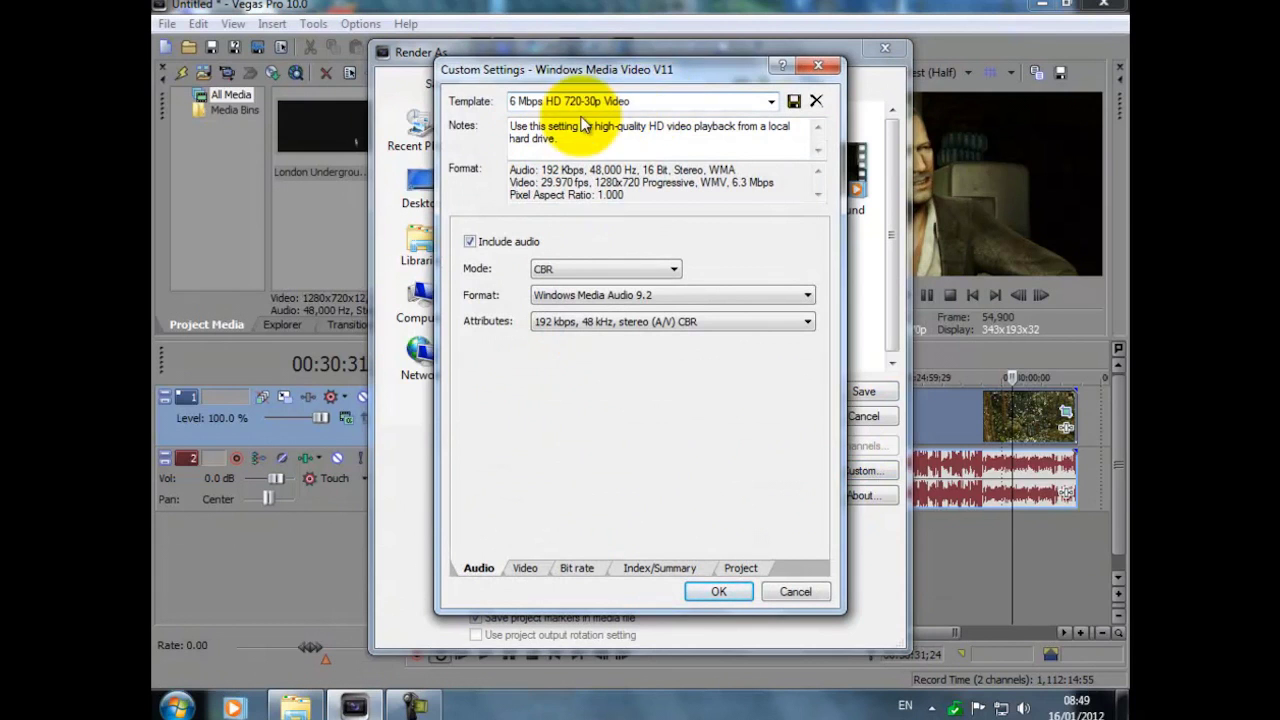
left_click(771, 101)
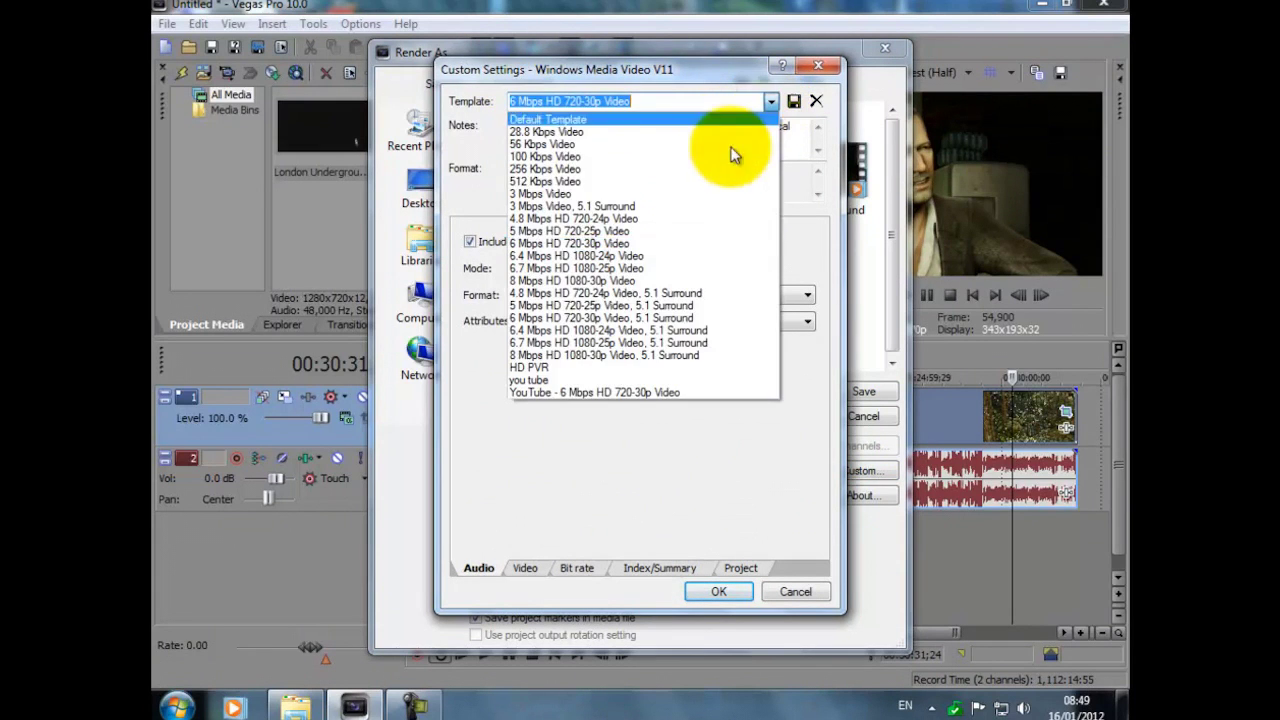
left_click(619, 393)
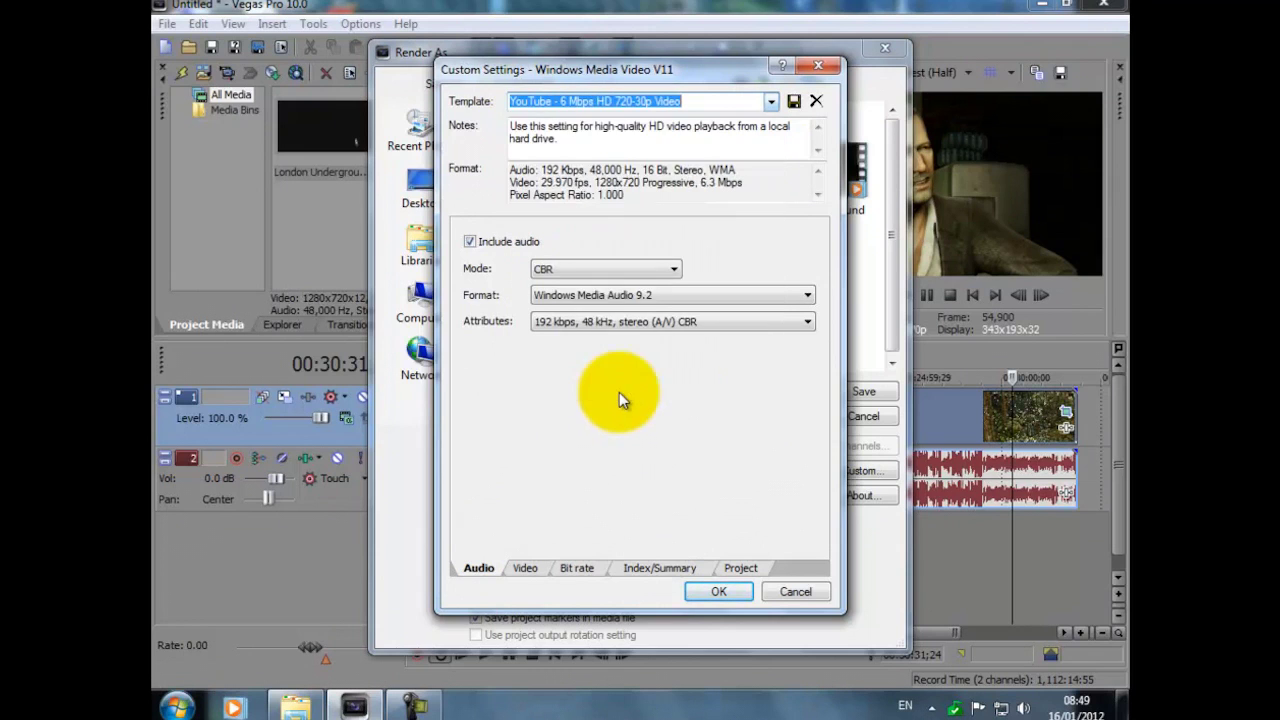
left_click(719, 592)
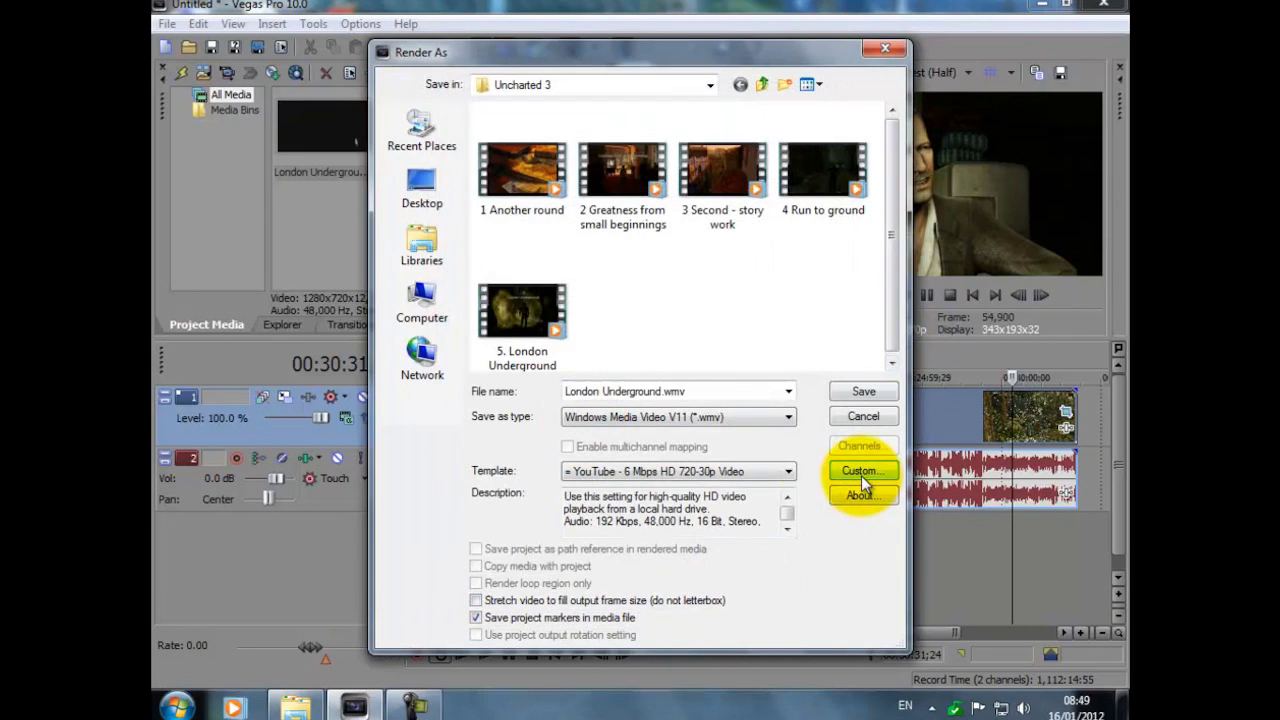
left_click(861, 393)
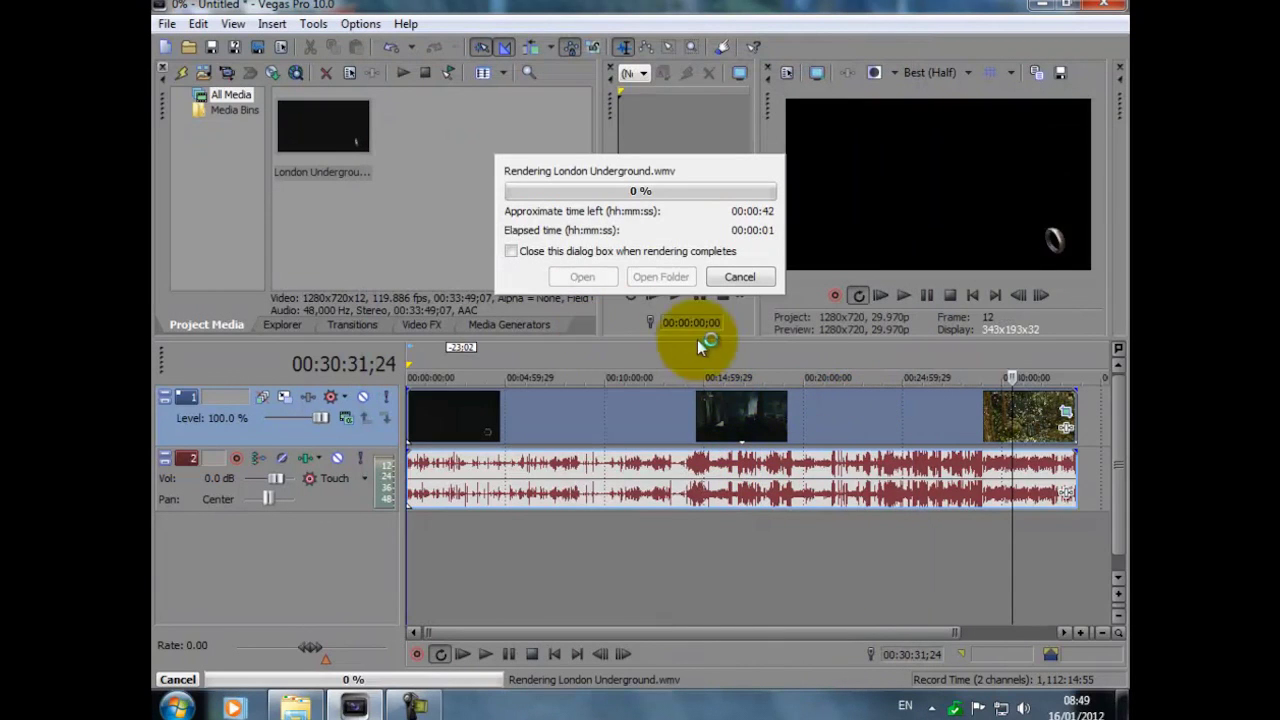